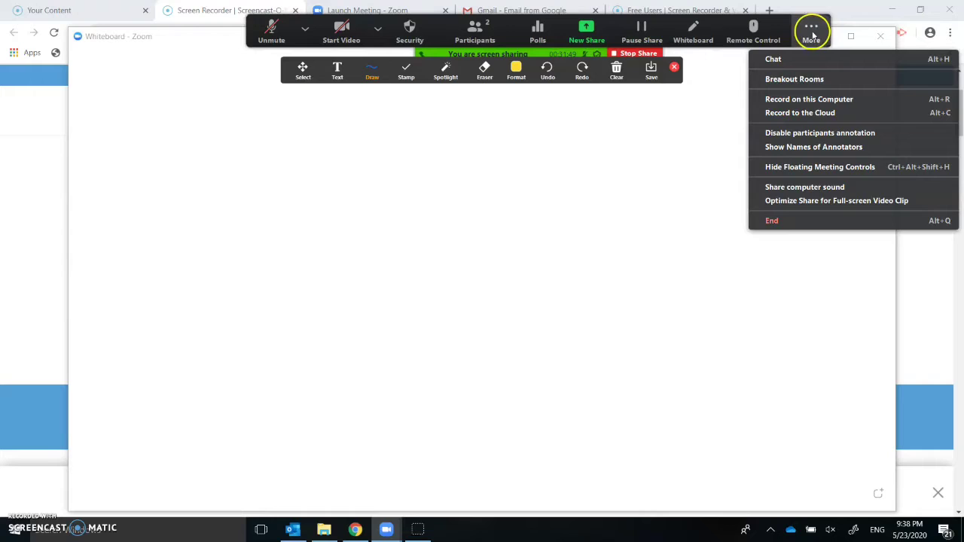
Step: Show the names of annotators and handwrite the equation 1 + 1 = 2 in yellow across the upper part of the whiteboard
{"action": "left_click", "coordinate": [818, 148]}
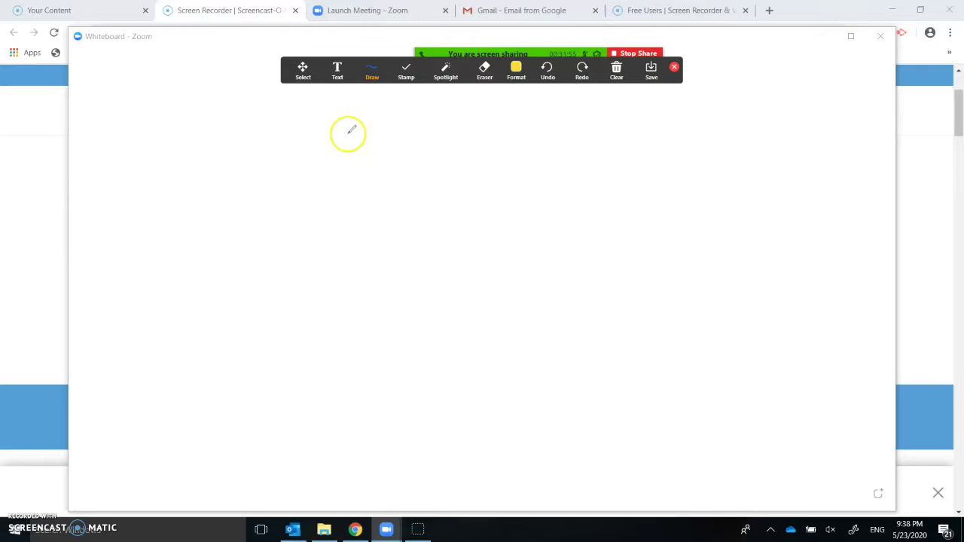
{"action": "left_click", "coordinate": [406, 84]}
{"action": "left_click", "coordinate": [368, 75]}
{"action": "left_click", "coordinate": [369, 99]}
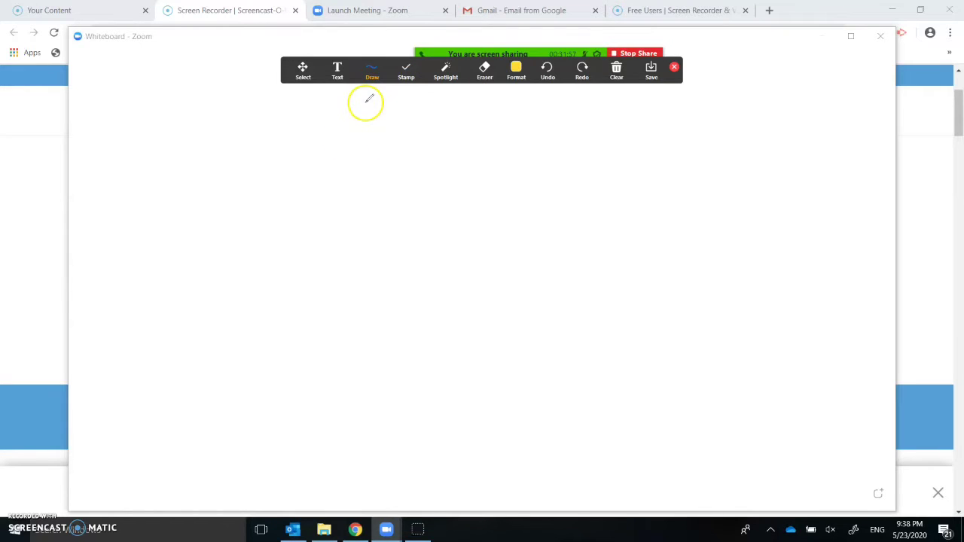
{"action": "mouse_move", "coordinate": [367, 102]}
{"action": "left_mouse_down"}
{"action": "mouse_move", "coordinate": [324, 144]}
{"action": "mouse_move", "coordinate": [397, 129]}
{"action": "mouse_move", "coordinate": [385, 144]}
{"action": "left_mouse_up"}
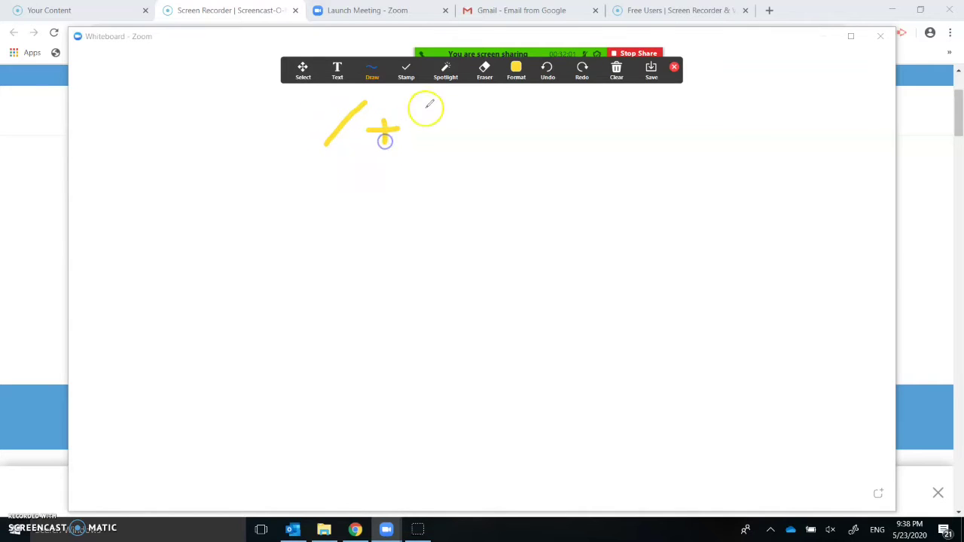
{"action": "left_click_drag", "start_coordinate": [426, 107], "coordinate": [419, 147]}
{"action": "mouse_move", "coordinate": [452, 121]}
{"action": "left_mouse_down"}
{"action": "mouse_move", "coordinate": [466, 117]}
{"action": "mouse_move", "coordinate": [476, 132]}
{"action": "left_mouse_up"}
{"action": "mouse_move", "coordinate": [484, 107]}
{"action": "left_mouse_down"}
{"action": "mouse_move", "coordinate": [496, 134]}
{"action": "mouse_move", "coordinate": [524, 147]}
{"action": "left_mouse_up"}
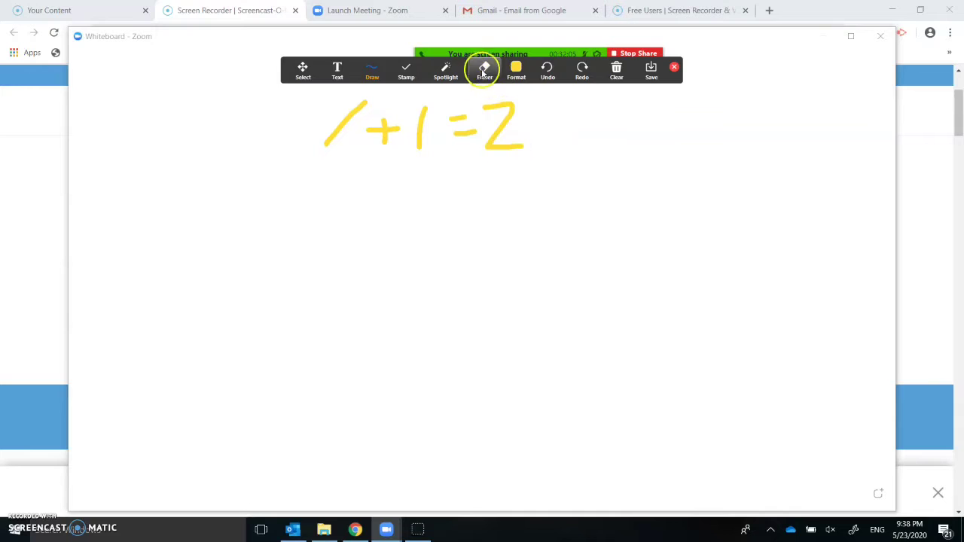
Step: Erase the slanted first 1 of the yellow equation and redraw it as an upright stroke
{"action": "left_click", "coordinate": [483, 70]}
{"action": "left_click_drag", "start_coordinate": [356, 104], "coordinate": [331, 129]}
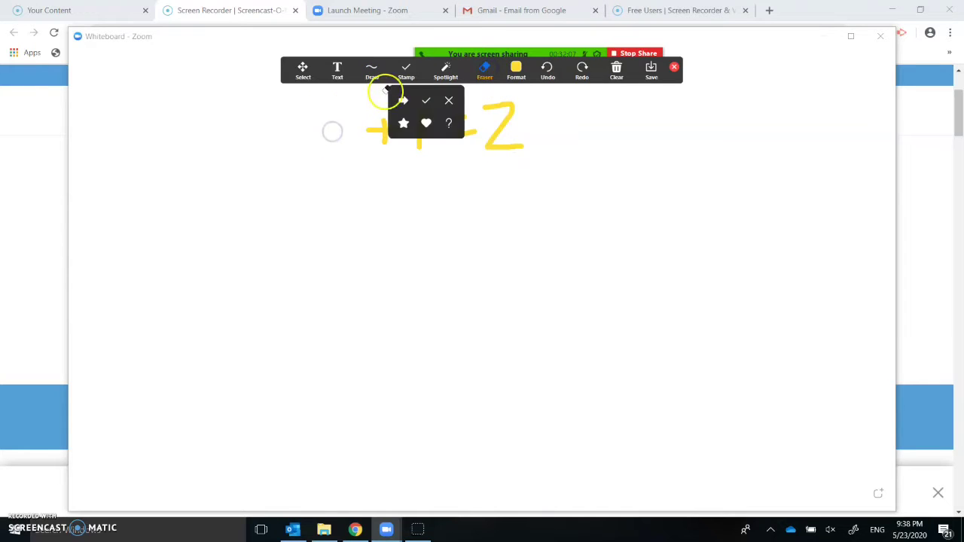
{"action": "mouse_move", "coordinate": [369, 71]}
{"action": "left_click", "coordinate": [368, 108]}
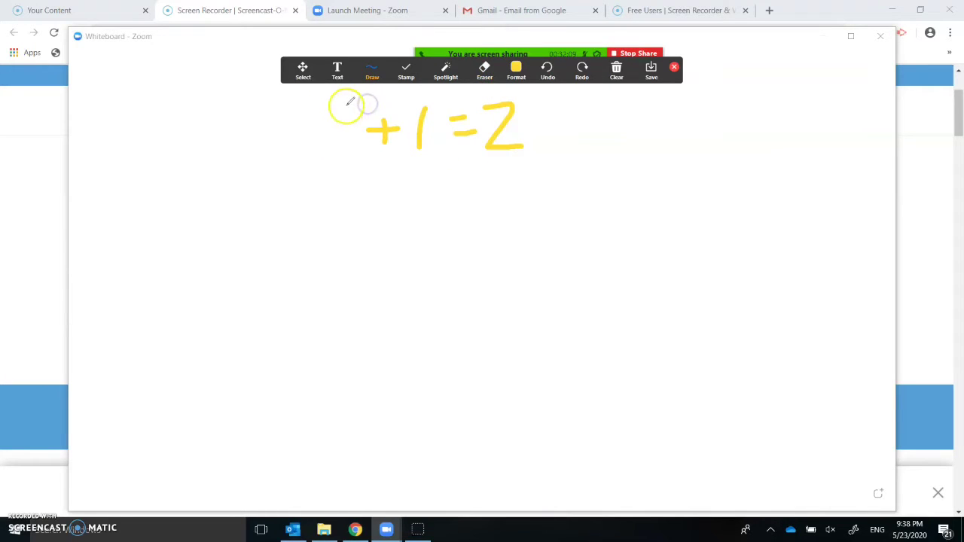
{"action": "left_click_drag", "start_coordinate": [345, 106], "coordinate": [351, 146]}
Step: Point below the yellow equation with the Spotlight pointer
{"action": "mouse_move", "coordinate": [445, 70]}
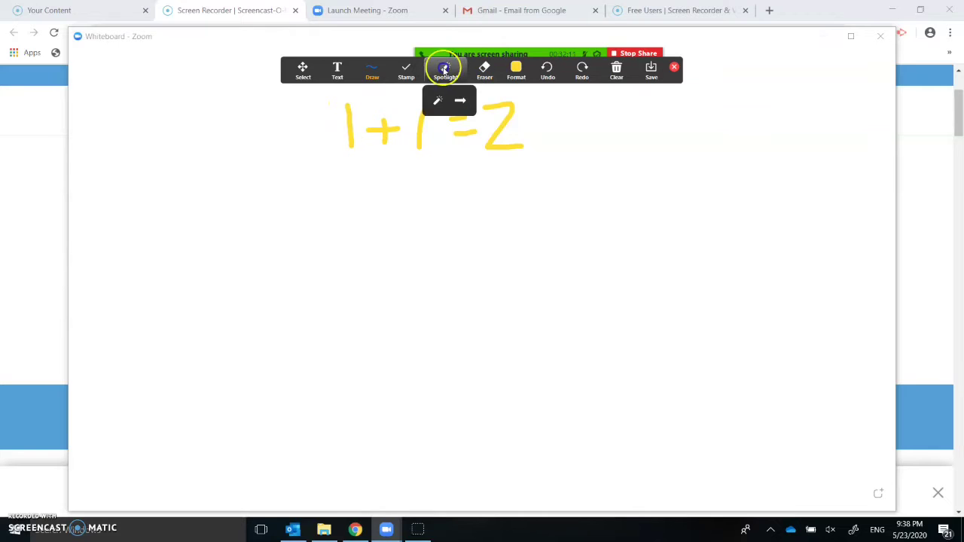
{"action": "left_click", "coordinate": [447, 75]}
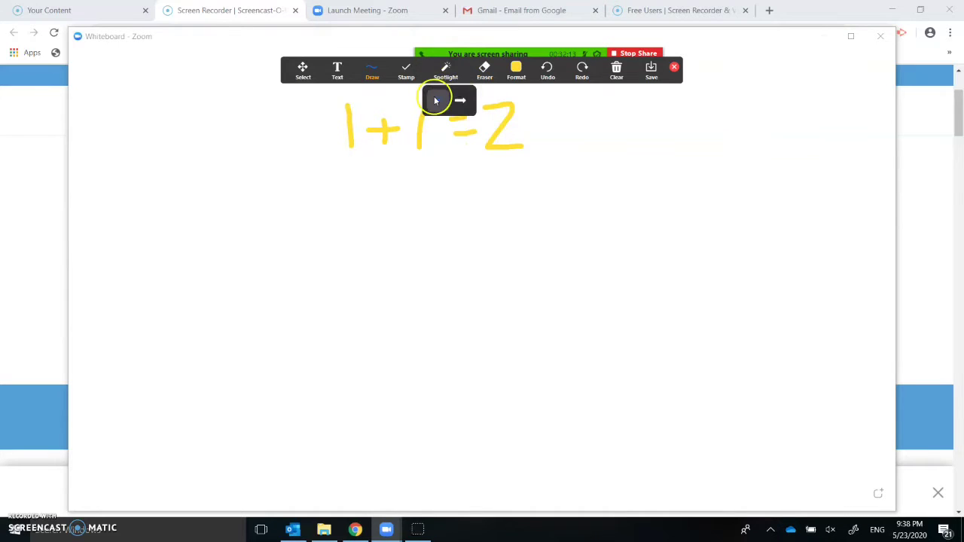
{"action": "left_click", "coordinate": [435, 102]}
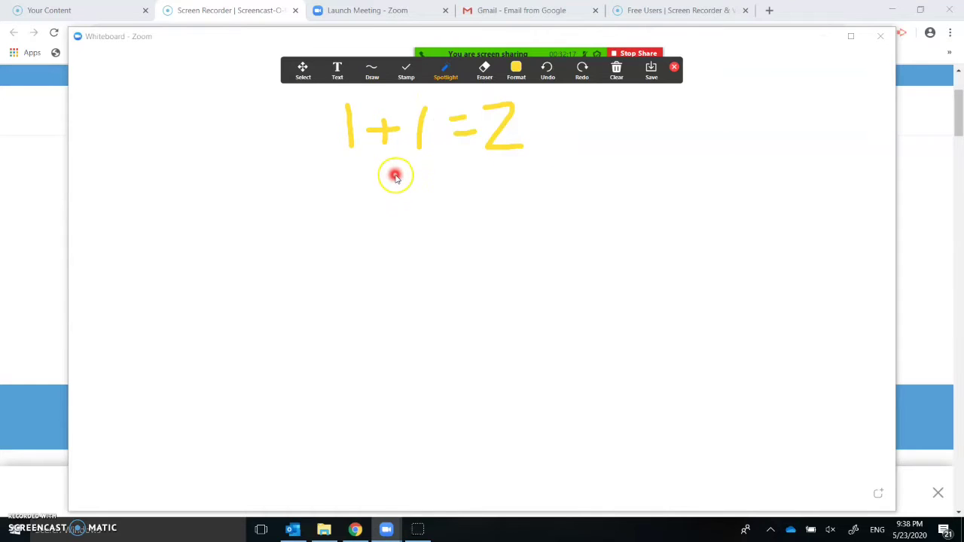
Step: Stamp a check mark before the yellow equation and a question mark after it, and undo both stamps
{"action": "mouse_move", "coordinate": [445, 75]}
{"action": "left_click", "coordinate": [406, 73]}
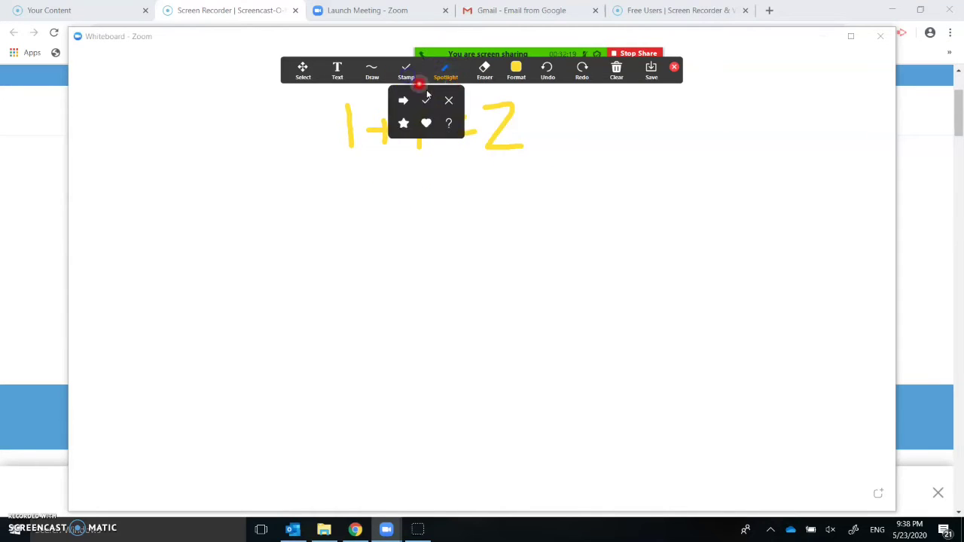
{"action": "left_click", "coordinate": [423, 98]}
{"action": "left_click", "coordinate": [323, 131]}
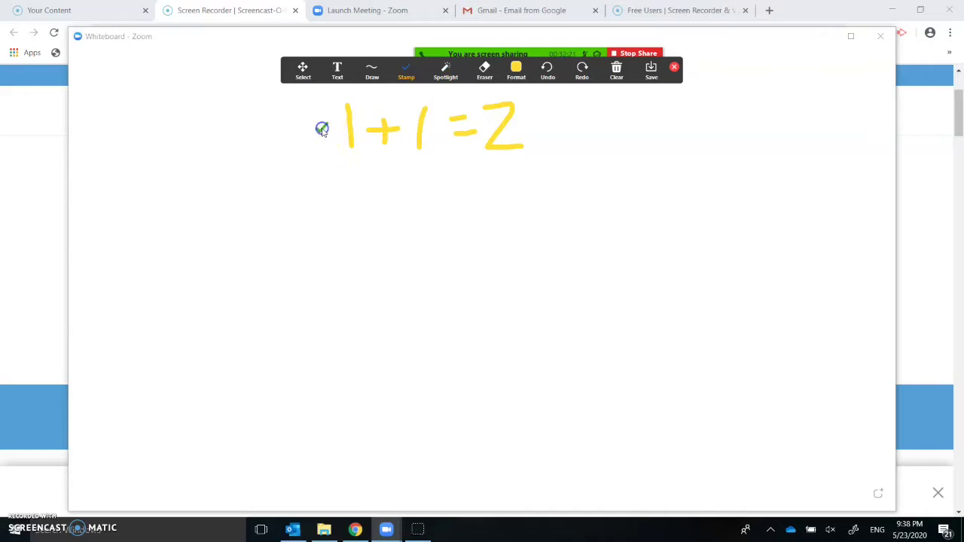
{"action": "left_click", "coordinate": [406, 77]}
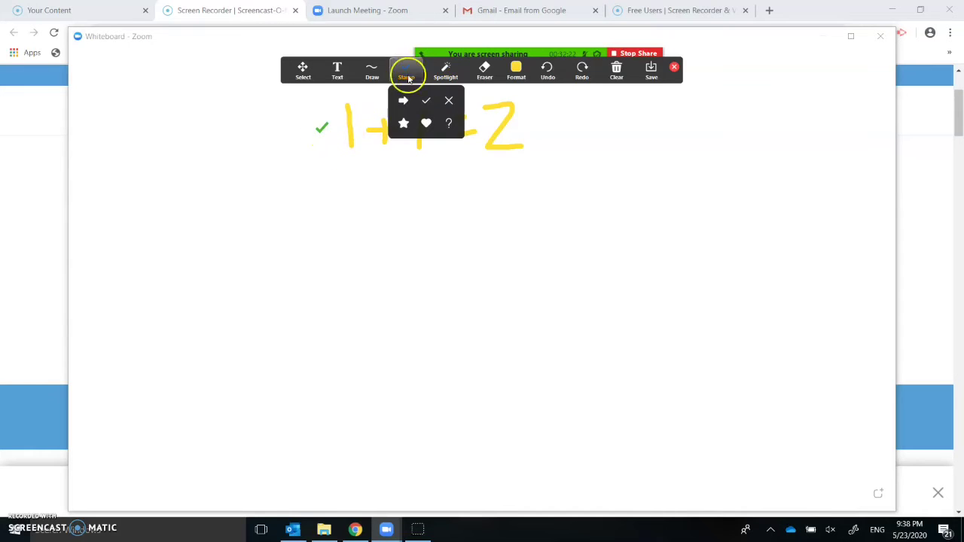
{"action": "left_click", "coordinate": [446, 124]}
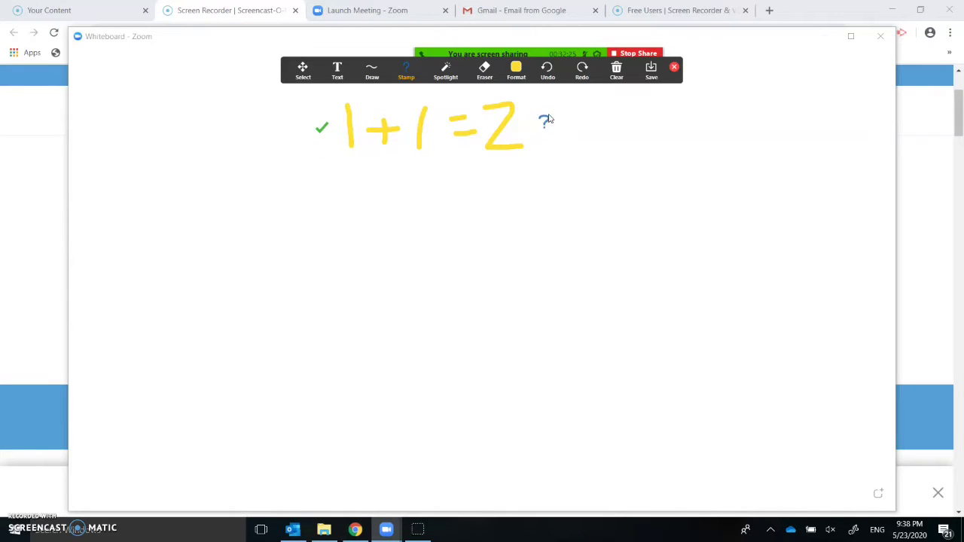
{"action": "left_click", "coordinate": [550, 118]}
{"action": "left_click", "coordinate": [548, 69]}
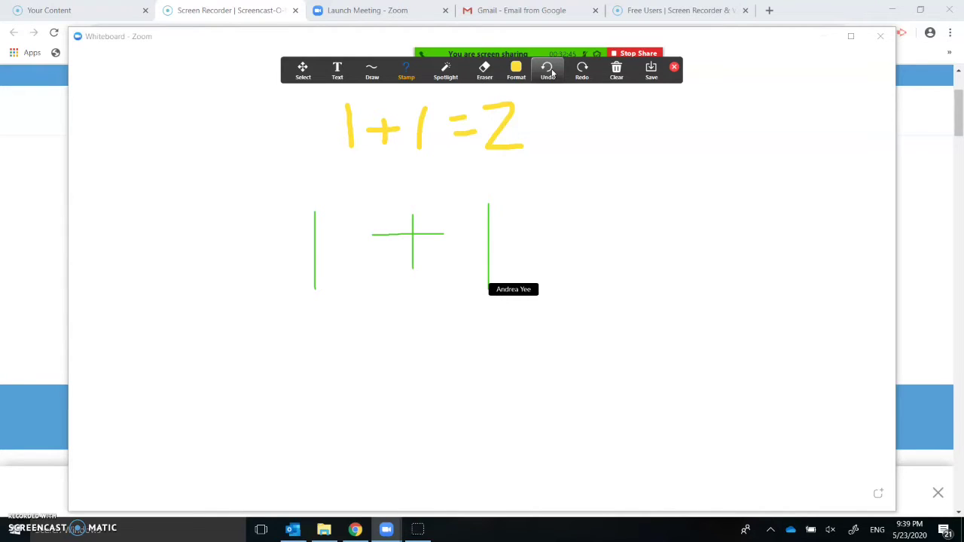
Step: Check the option for hiding annotator names among the additional meeting controls, leaving it unchanged
{"action": "mouse_move", "coordinate": [510, 30]}
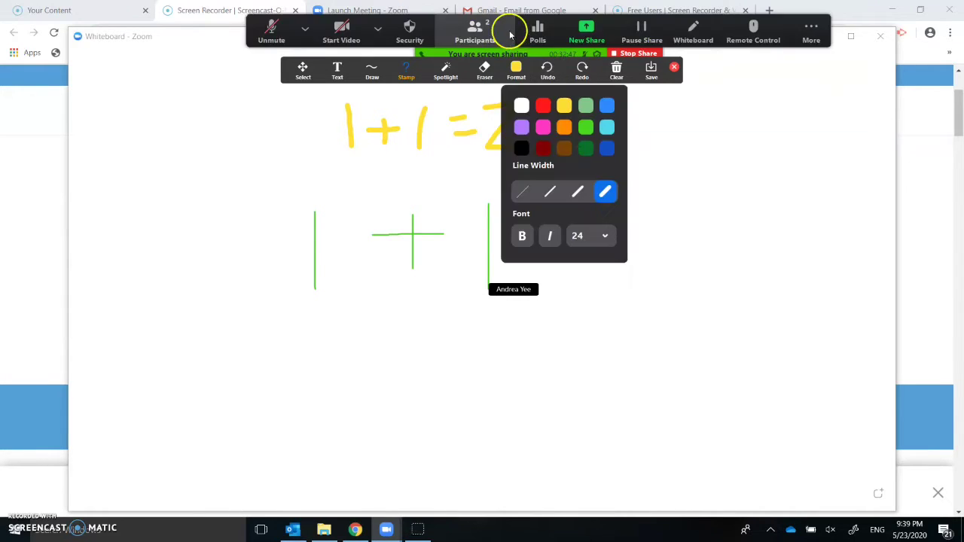
{"action": "left_click", "coordinate": [805, 30]}
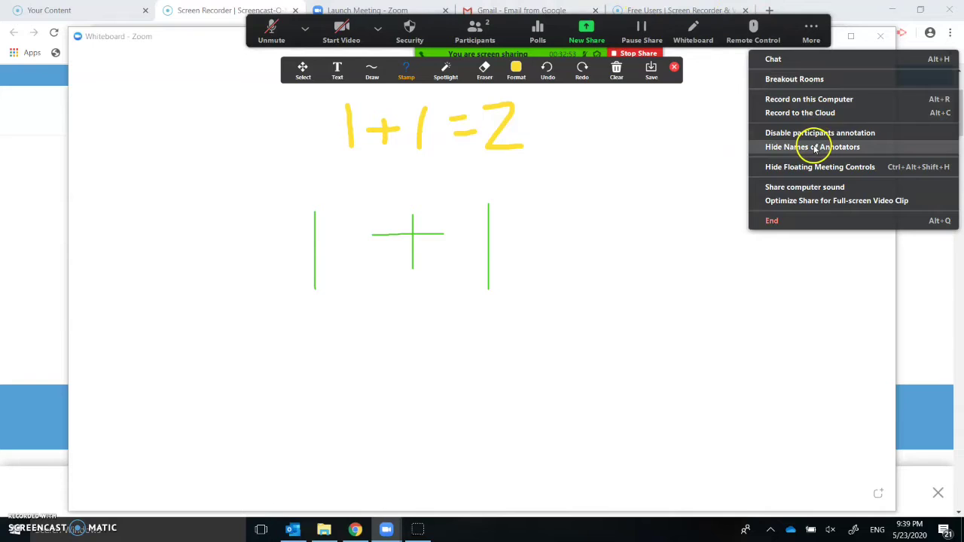
{"action": "left_click", "coordinate": [670, 207]}
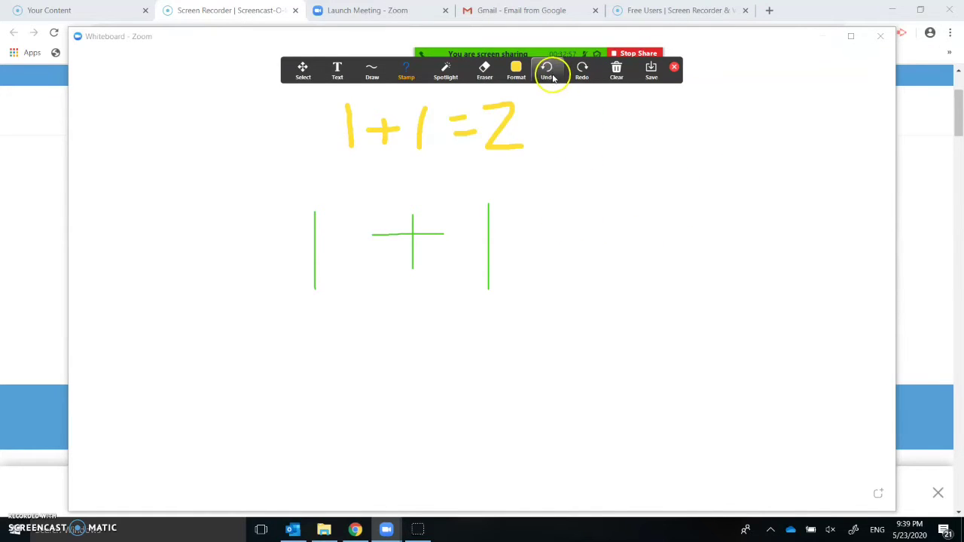
Step: Add the text "=2" after the viewer's green 1 + 1
{"action": "left_click", "coordinate": [337, 69]}
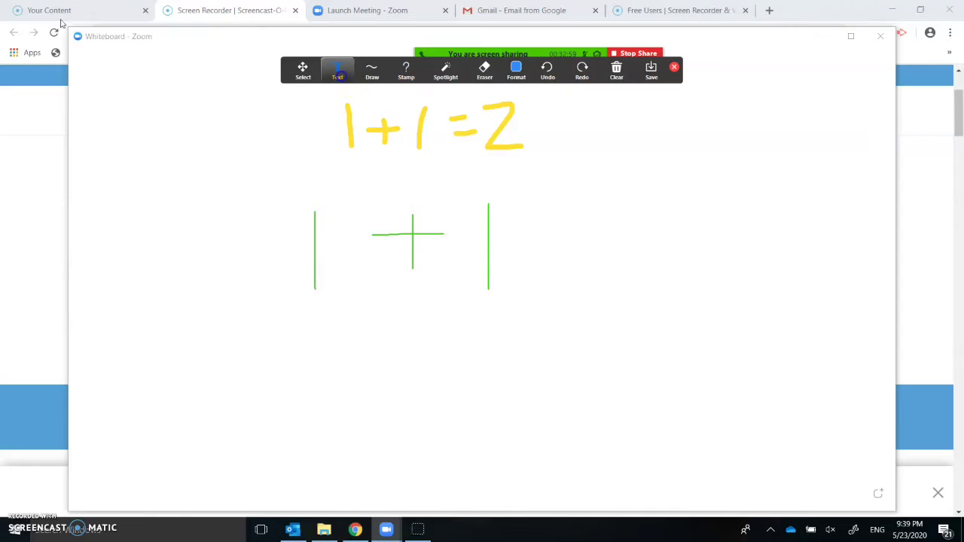
{"action": "left_click", "coordinate": [535, 237]}
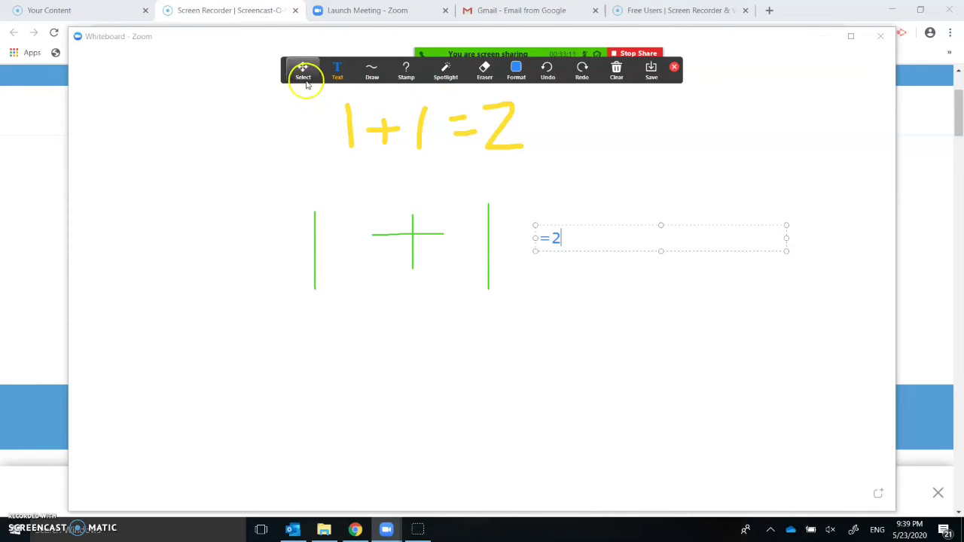
Step: Highlight the green 1 + 1 and the "=2" text with wide translucent strokes in light cyan
{"action": "mouse_move", "coordinate": [402, 76]}
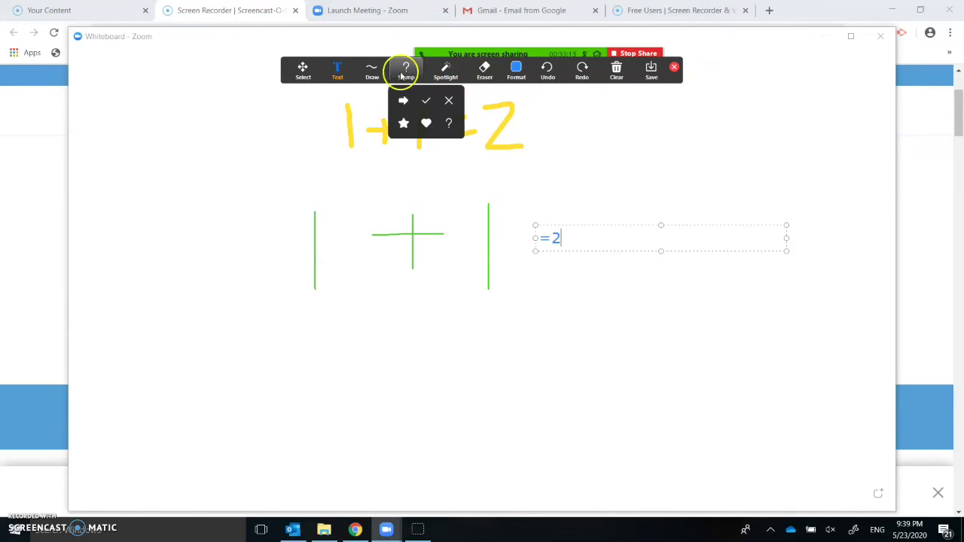
{"action": "left_click", "coordinate": [370, 123]}
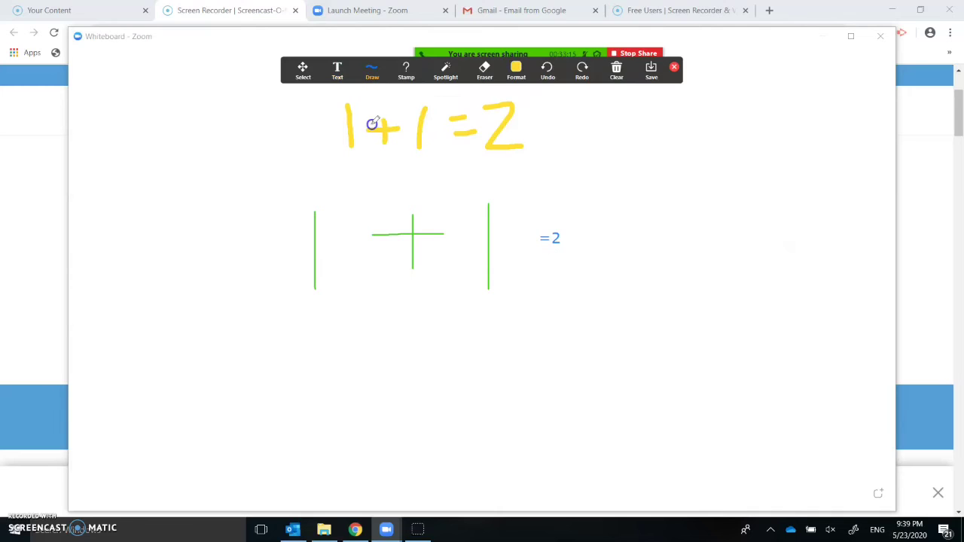
{"action": "mouse_move", "coordinate": [518, 68]}
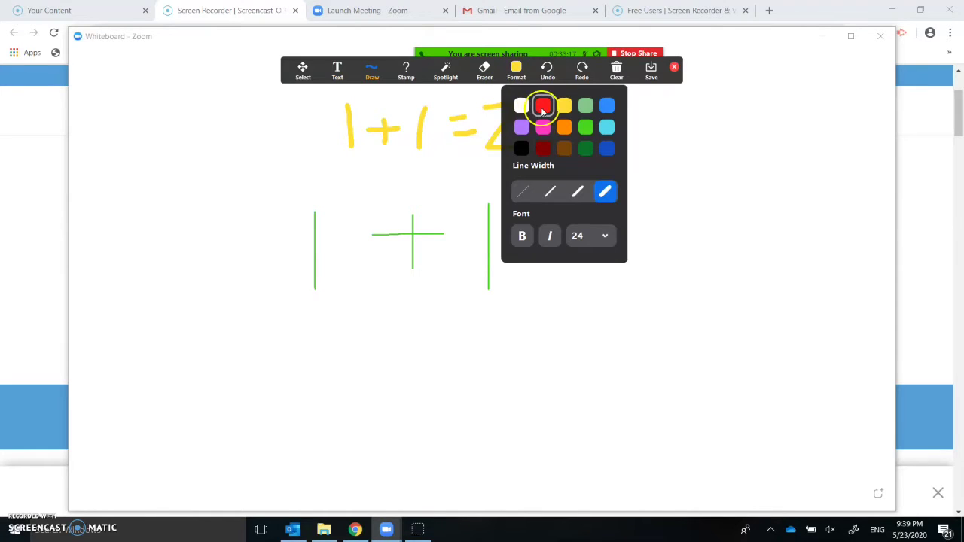
{"action": "left_click", "coordinate": [608, 127]}
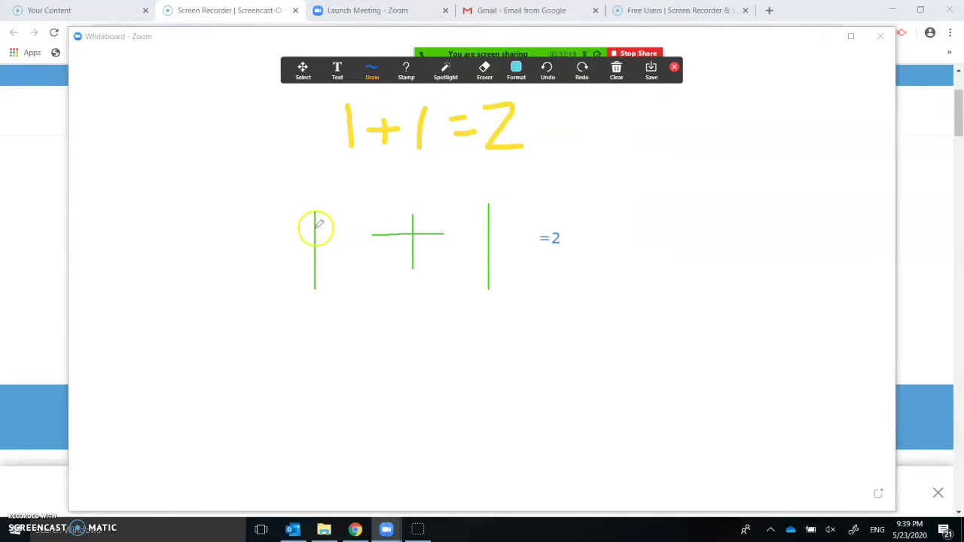
{"action": "left_click_drag", "start_coordinate": [315, 214], "coordinate": [317, 286]}
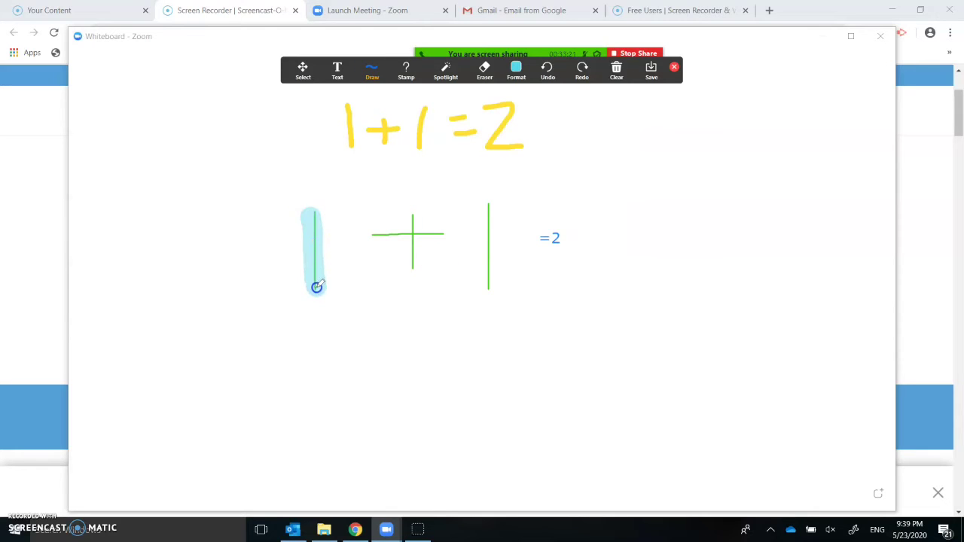
{"action": "mouse_move", "coordinate": [376, 224]}
{"action": "left_mouse_down"}
{"action": "mouse_move", "coordinate": [455, 224]}
{"action": "mouse_move", "coordinate": [408, 275]}
{"action": "left_mouse_up"}
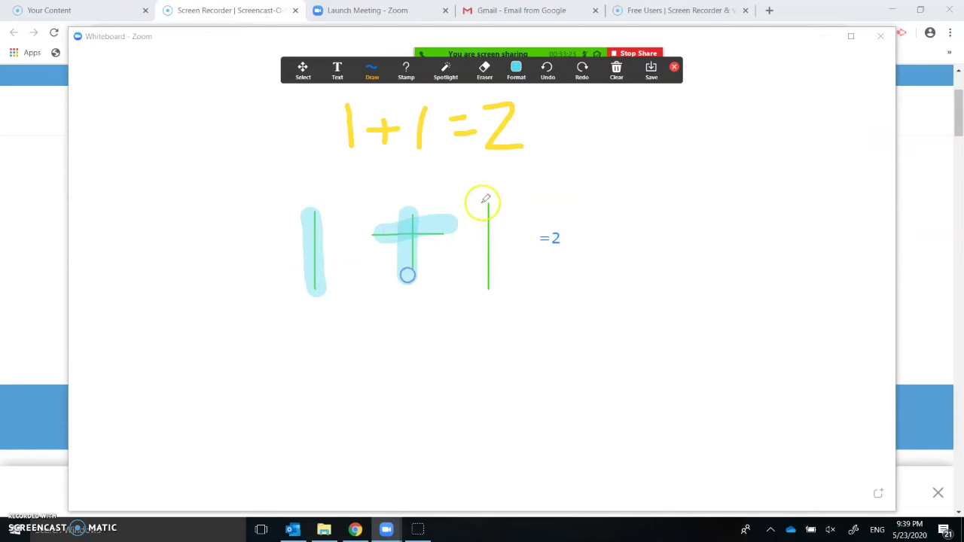
{"action": "left_click_drag", "start_coordinate": [485, 200], "coordinate": [490, 268]}
{"action": "left_click_drag", "start_coordinate": [535, 238], "coordinate": [577, 238]}
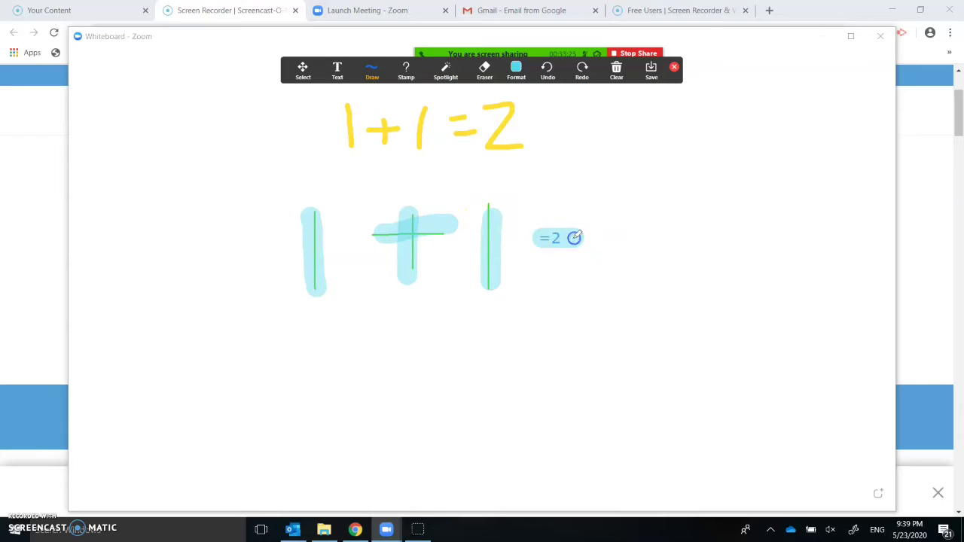
{"action": "left_click", "coordinate": [369, 69]}
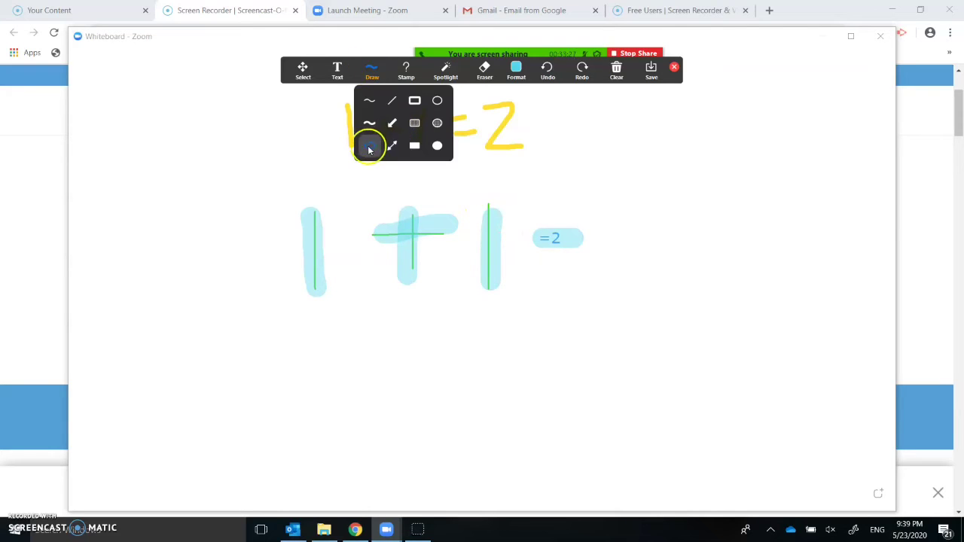
Step: Clear the viewers' drawings from the whiteboard, and also clear the presenter's own drawings
{"action": "left_click", "coordinate": [616, 72]}
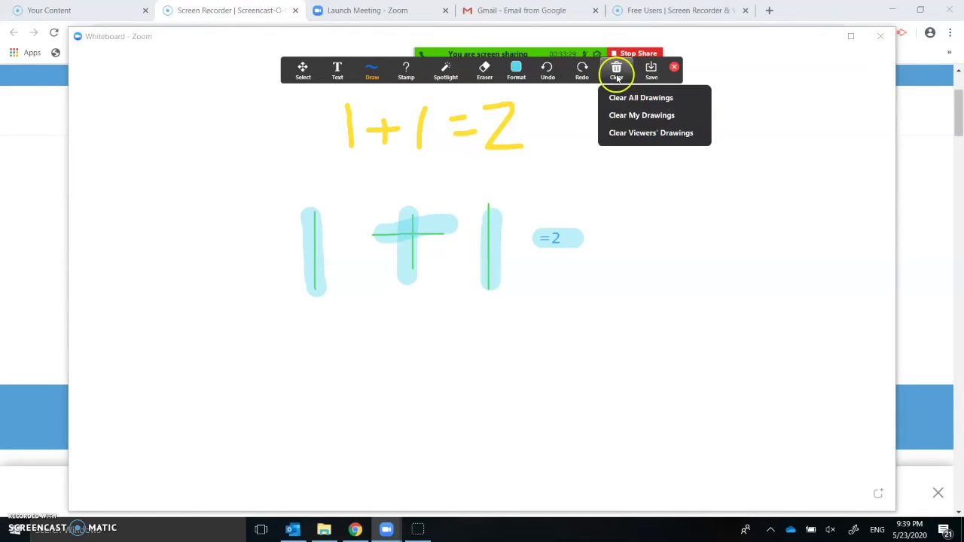
{"action": "left_click", "coordinate": [653, 132]}
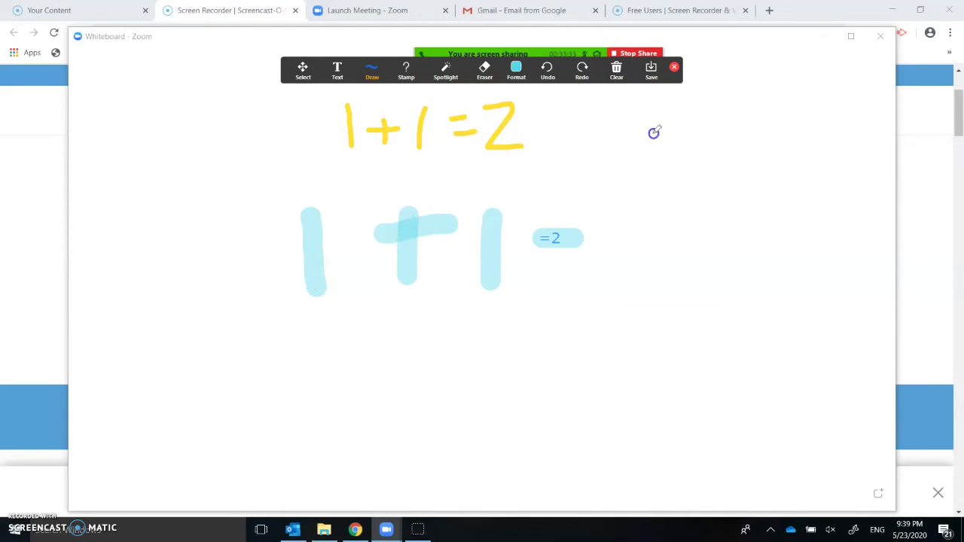
{"action": "left_click", "coordinate": [622, 73]}
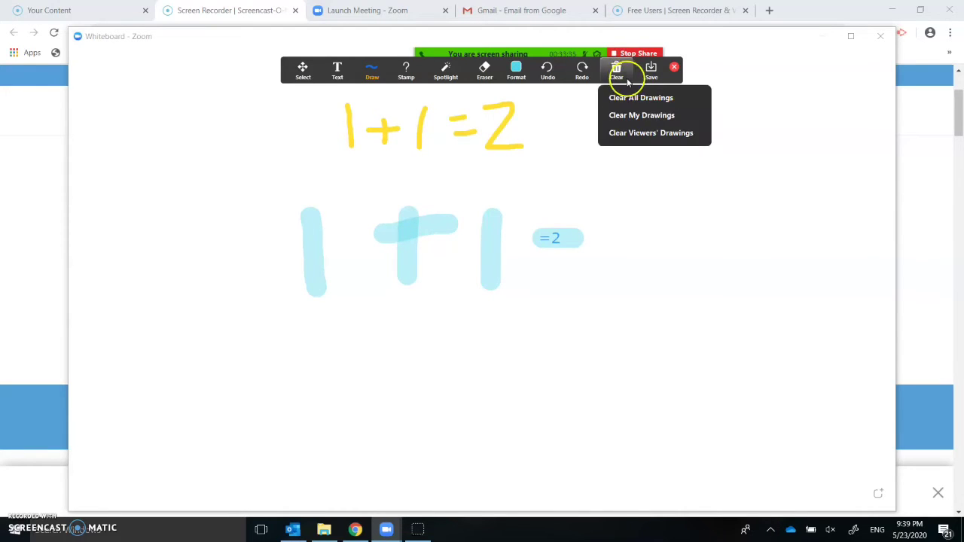
{"action": "left_click", "coordinate": [640, 119]}
{"action": "left_click", "coordinate": [620, 74]}
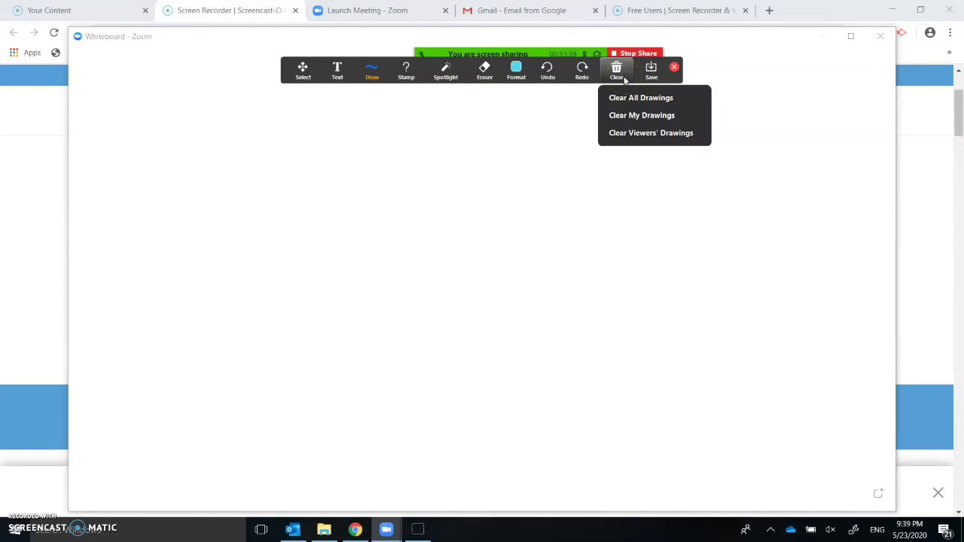
{"action": "left_click", "coordinate": [338, 291]}
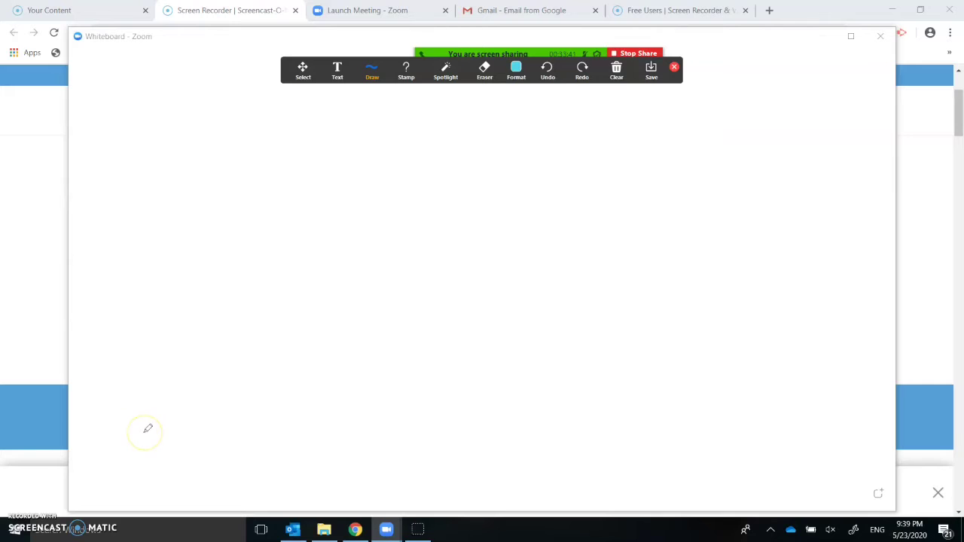
Step: Turn on annotation for the shared whiteboard from the viewing participant's side
{"action": "left_click", "coordinate": [626, 54]}
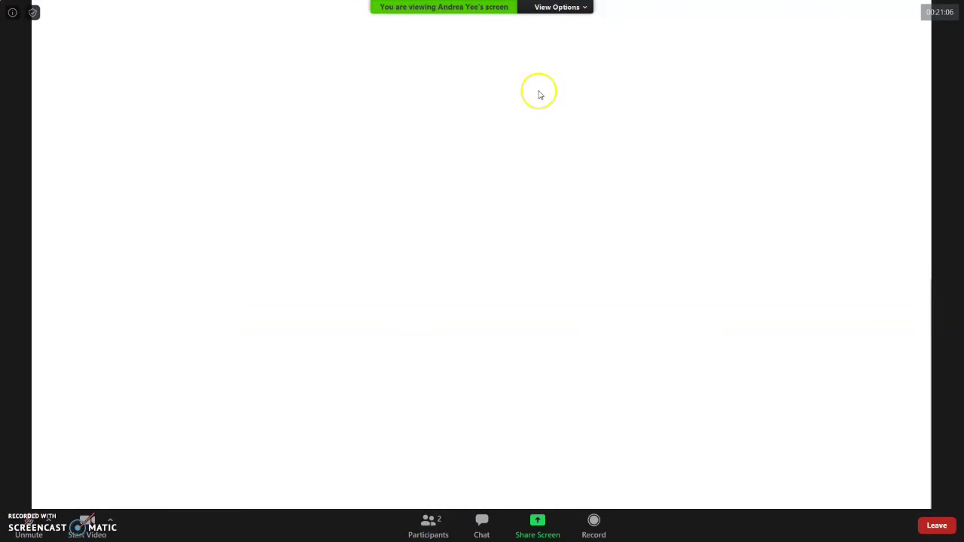
{"action": "left_click", "coordinate": [586, 9]}
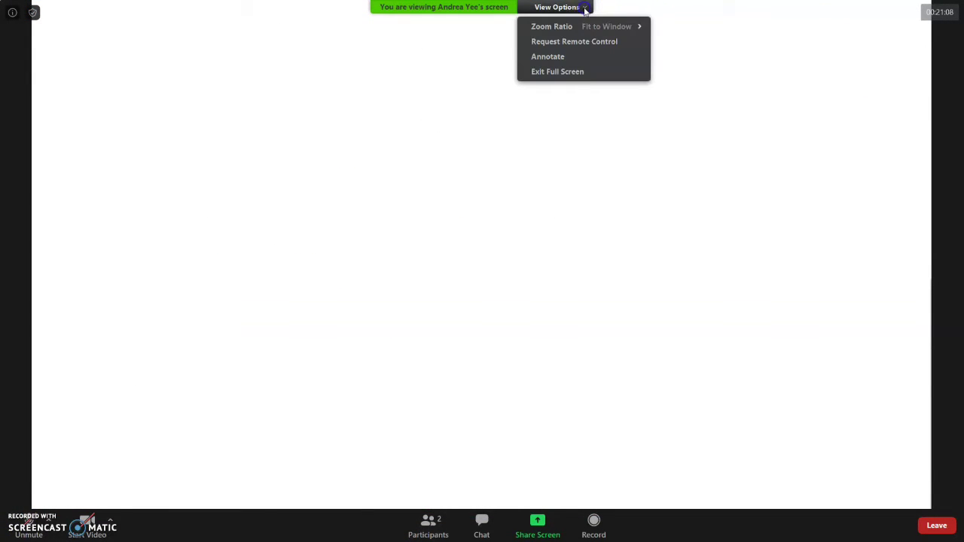
{"action": "left_click", "coordinate": [577, 56]}
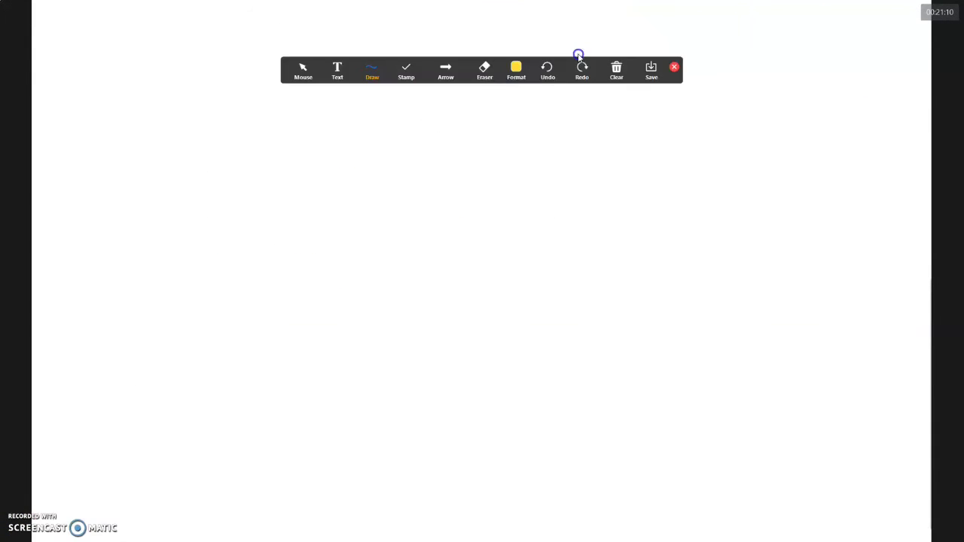
Step: Write the equation 1 + 1 = 2 freehand in black near the top of the blank whiteboard
{"action": "left_click", "coordinate": [373, 72]}
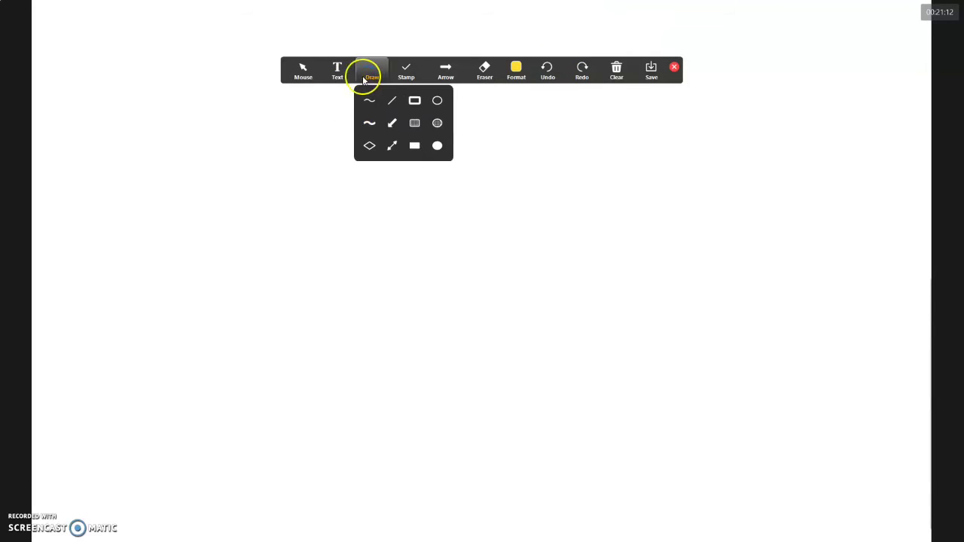
{"action": "left_click", "coordinate": [372, 104]}
{"action": "left_click", "coordinate": [516, 69]}
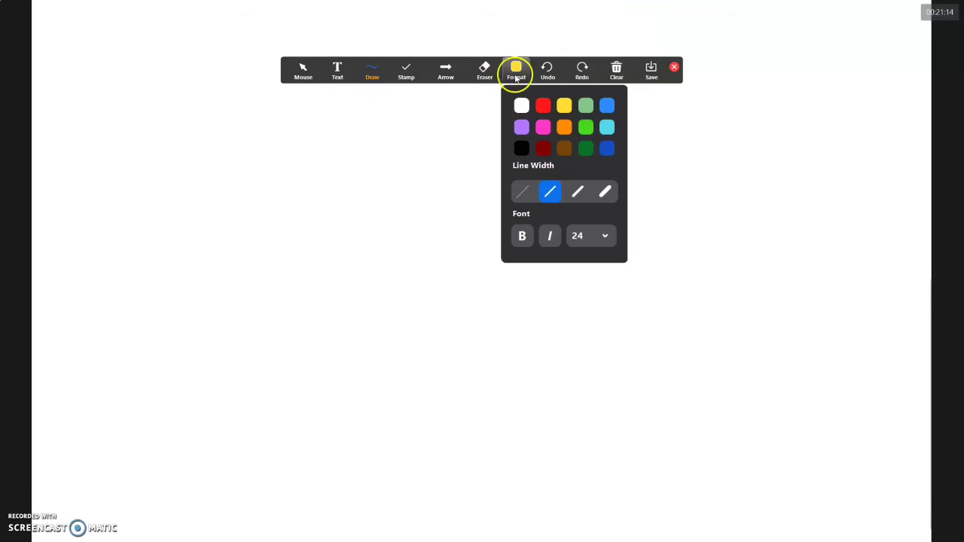
{"action": "left_click", "coordinate": [521, 146]}
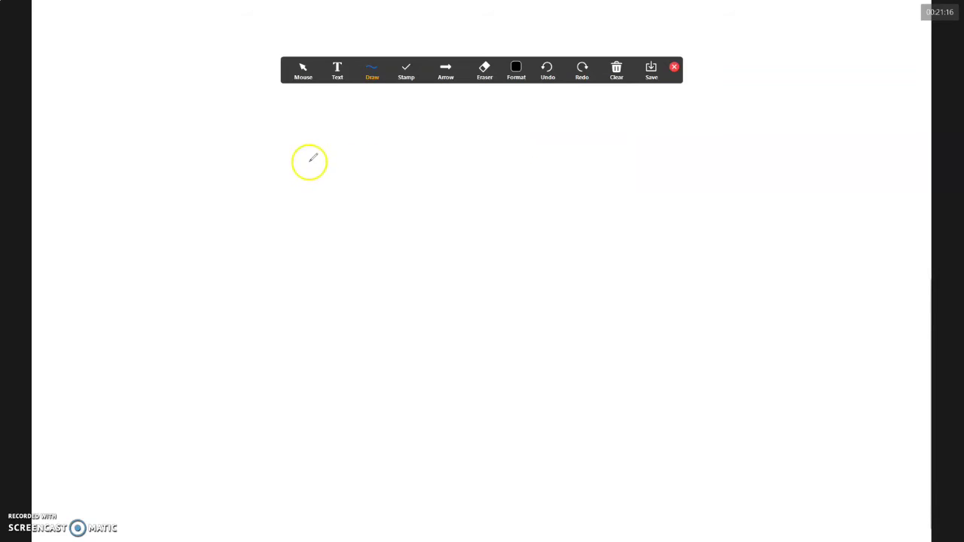
{"action": "left_click_drag", "start_coordinate": [315, 163], "coordinate": [318, 207]}
{"action": "mouse_move", "coordinate": [337, 178]}
{"action": "left_mouse_down"}
{"action": "mouse_move", "coordinate": [373, 172]}
{"action": "mouse_move", "coordinate": [399, 196]}
{"action": "left_mouse_up"}
{"action": "mouse_move", "coordinate": [431, 168]}
{"action": "left_mouse_down"}
{"action": "mouse_move", "coordinate": [450, 169]}
{"action": "mouse_move", "coordinate": [475, 195]}
{"action": "mouse_move", "coordinate": [498, 198]}
{"action": "left_mouse_up"}
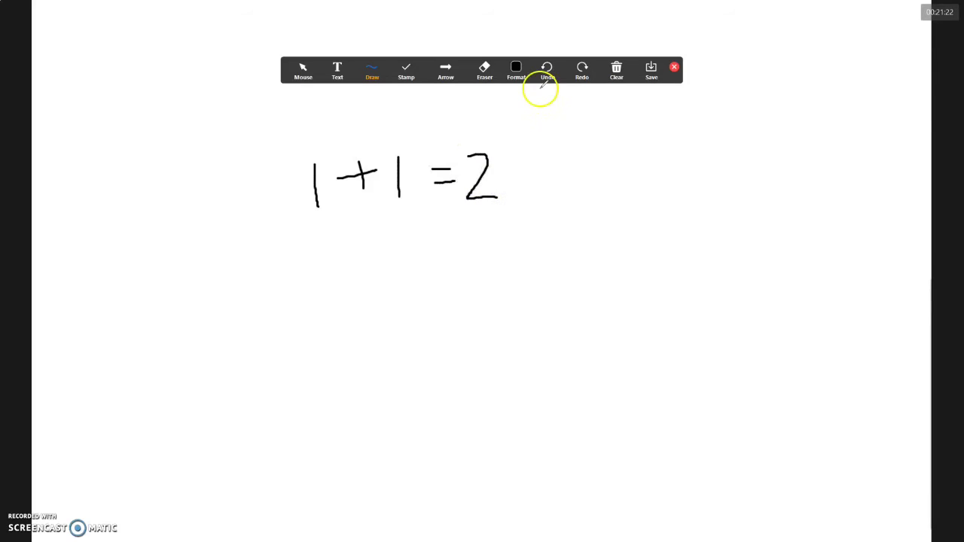
Step: Write a second 1 + 1 = 2 freehand in blue with the thickest line width, below the black equation
{"action": "left_click", "coordinate": [516, 69]}
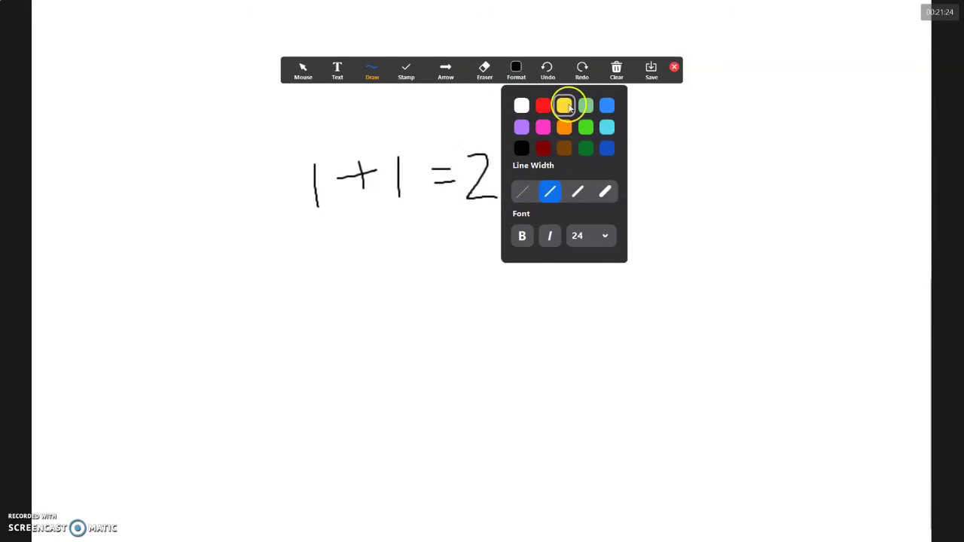
{"action": "left_click", "coordinate": [607, 106]}
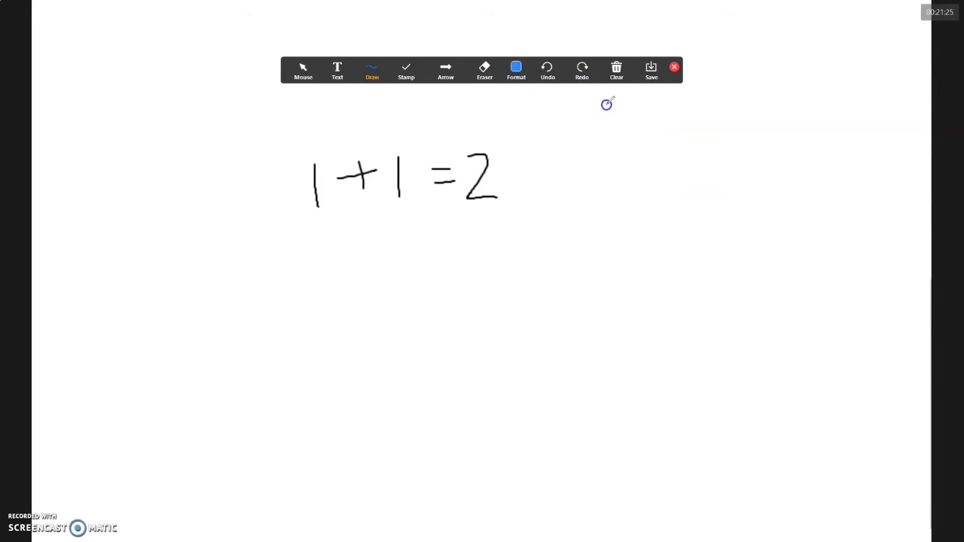
{"action": "left_click", "coordinate": [520, 73]}
{"action": "left_click", "coordinate": [605, 194]}
{"action": "left_click_drag", "start_coordinate": [326, 244], "coordinate": [325, 308]}
{"action": "left_click", "coordinate": [350, 269]}
{"action": "mouse_move", "coordinate": [368, 268]}
{"action": "left_mouse_down"}
{"action": "mouse_move", "coordinate": [384, 268]}
{"action": "mouse_move", "coordinate": [366, 286]}
{"action": "left_mouse_up"}
{"action": "mouse_move", "coordinate": [406, 234]}
{"action": "left_mouse_down"}
{"action": "mouse_move", "coordinate": [407, 287]}
{"action": "mouse_move", "coordinate": [455, 259]}
{"action": "left_mouse_up"}
{"action": "left_click_drag", "start_coordinate": [431, 278], "coordinate": [459, 278]}
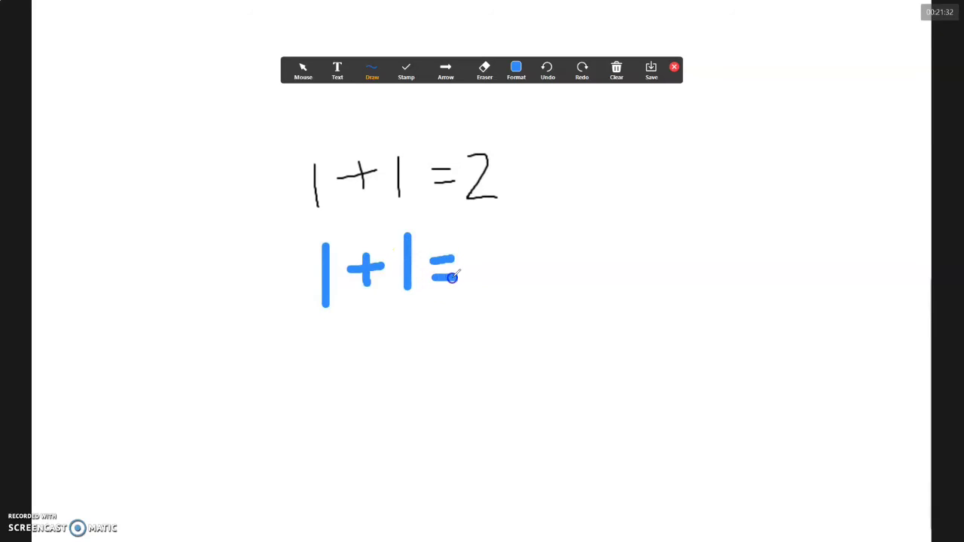
{"action": "mouse_move", "coordinate": [478, 231]}
{"action": "left_mouse_down"}
{"action": "mouse_move", "coordinate": [500, 233]}
{"action": "mouse_move", "coordinate": [518, 295]}
{"action": "mouse_move", "coordinate": [529, 298]}
{"action": "left_mouse_up"}
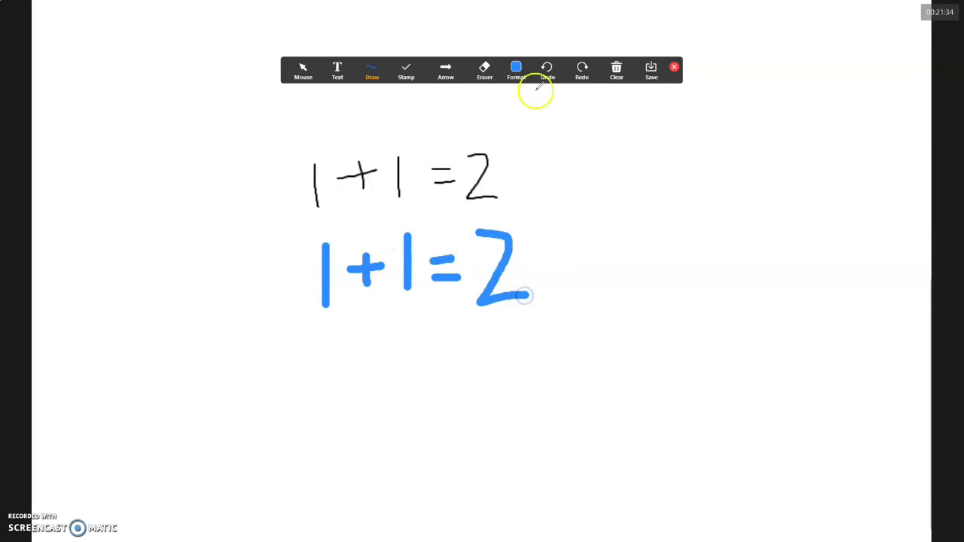
Step: Undo the last two blue strokes and erase the remaining strokes of the blue equation
{"action": "left_click", "coordinate": [548, 71]}
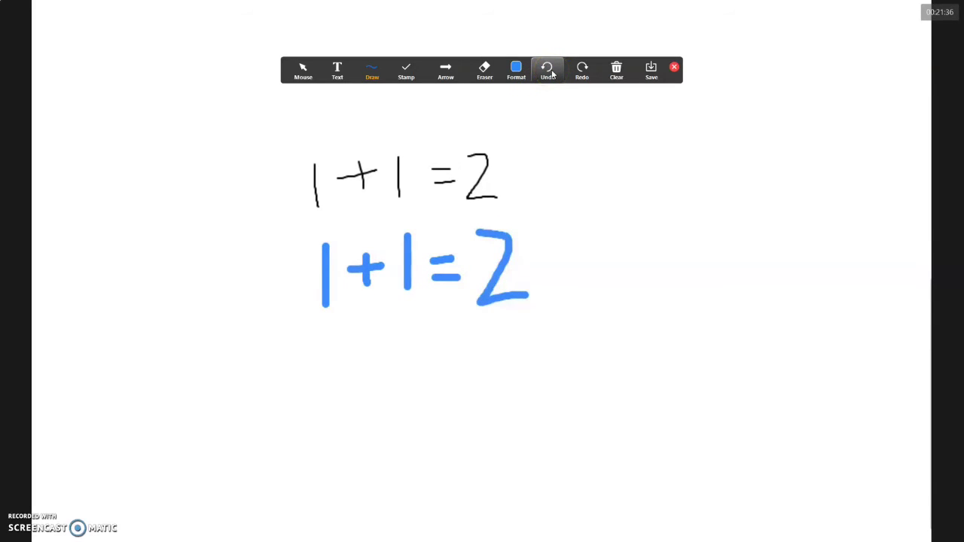
{"action": "left_click", "coordinate": [551, 71]}
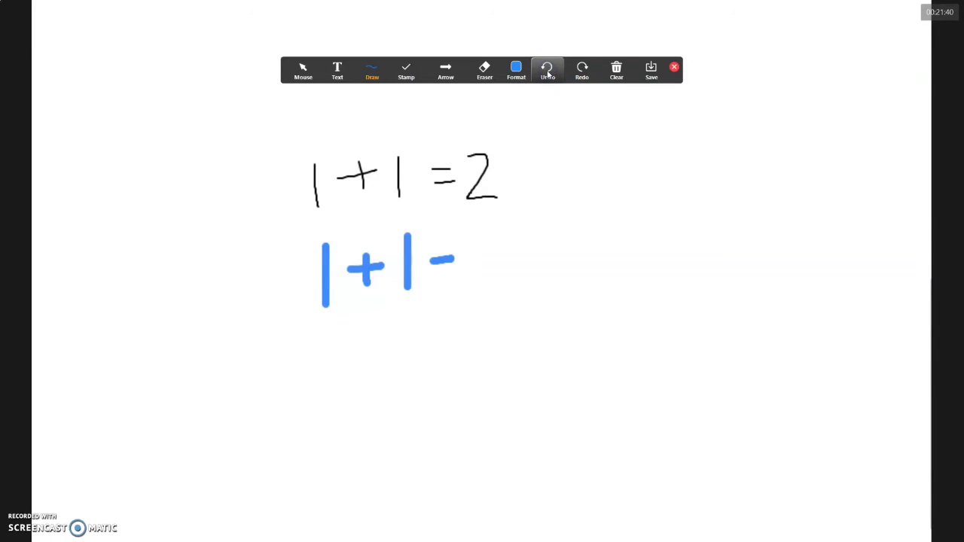
{"action": "left_click", "coordinate": [484, 70]}
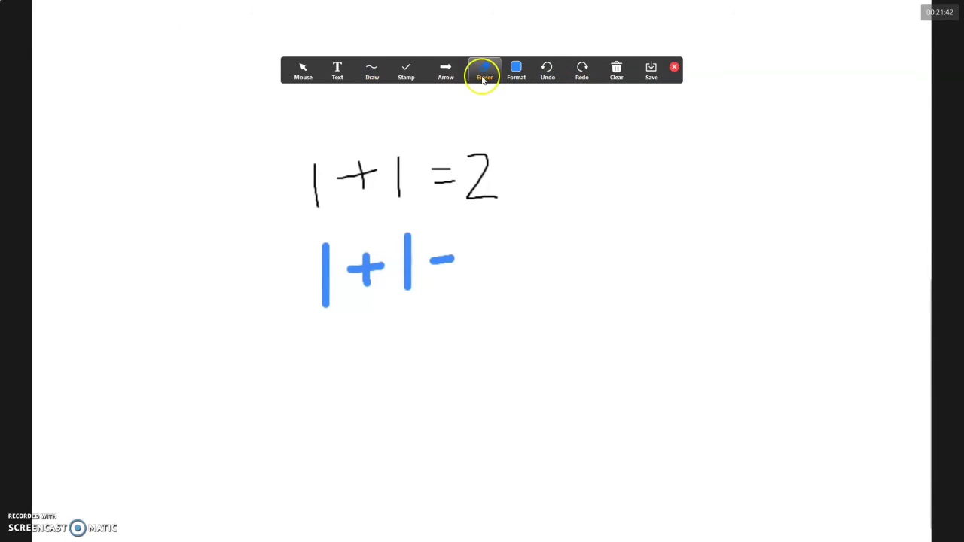
{"action": "left_click", "coordinate": [444, 260]}
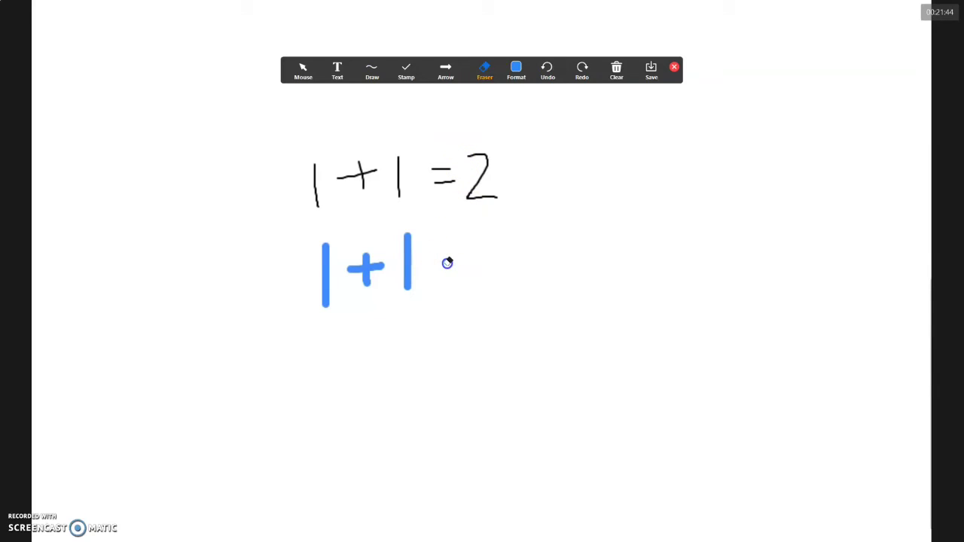
{"action": "left_click", "coordinate": [407, 248]}
{"action": "left_click", "coordinate": [366, 270]}
{"action": "left_click", "coordinate": [327, 256]}
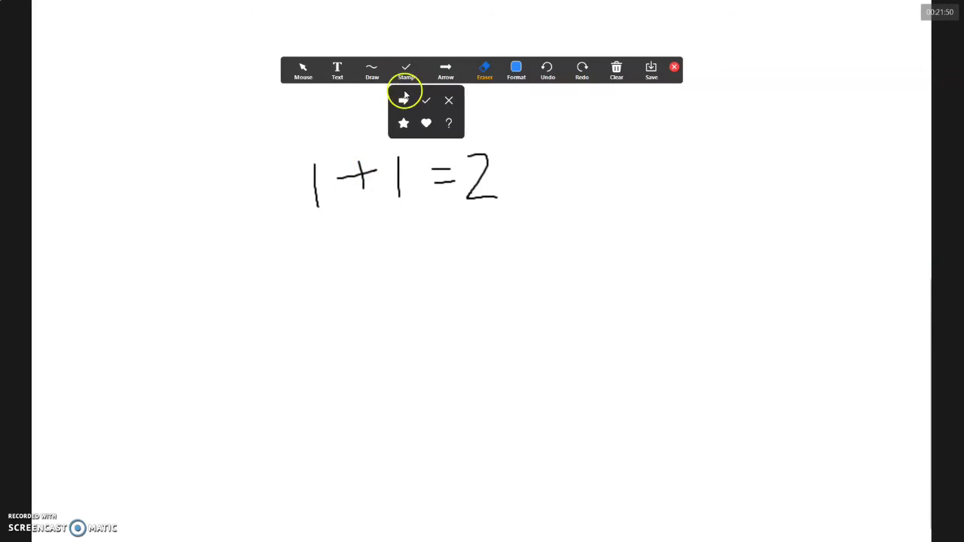
Step: Highlight the black 1 + 1 = 2 with wide translucent yellow strokes
{"action": "mouse_move", "coordinate": [372, 71]}
{"action": "left_click", "coordinate": [370, 128]}
{"action": "left_click", "coordinate": [515, 69]}
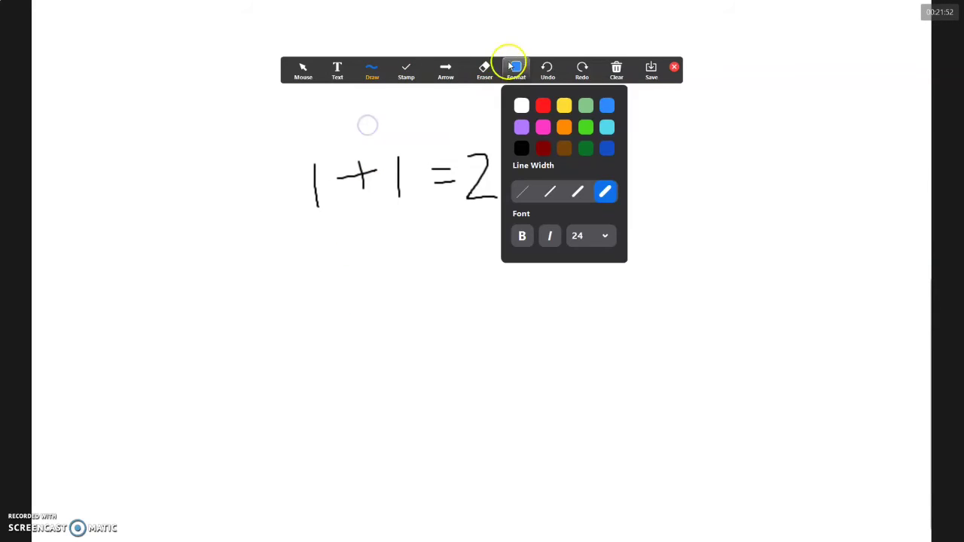
{"action": "left_click", "coordinate": [565, 105]}
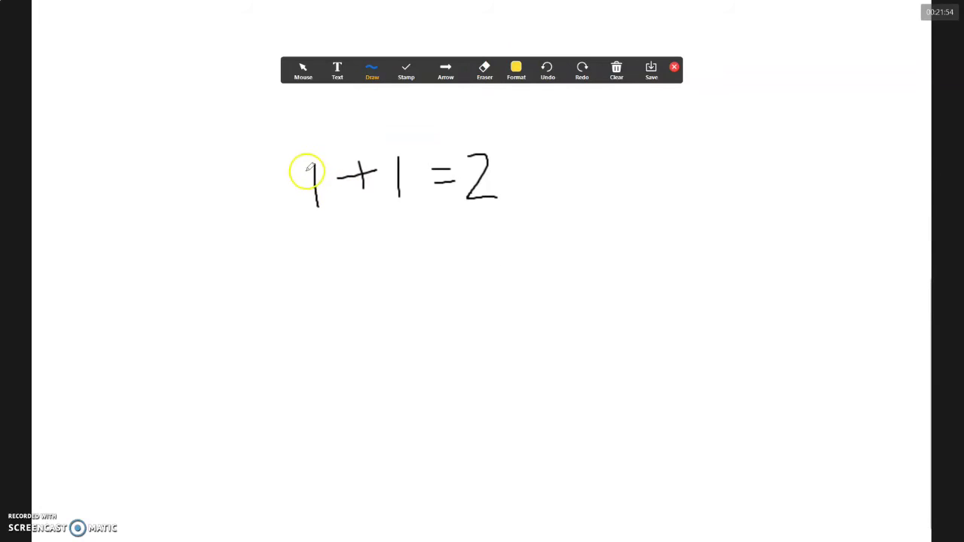
{"action": "left_click_drag", "start_coordinate": [310, 157], "coordinate": [318, 217]}
{"action": "mouse_move", "coordinate": [335, 176]}
{"action": "left_mouse_down"}
{"action": "mouse_move", "coordinate": [389, 174]}
{"action": "mouse_move", "coordinate": [398, 197]}
{"action": "mouse_move", "coordinate": [452, 173]}
{"action": "mouse_move", "coordinate": [462, 158]}
{"action": "mouse_move", "coordinate": [482, 205]}
{"action": "mouse_move", "coordinate": [506, 201]}
{"action": "left_mouse_up"}
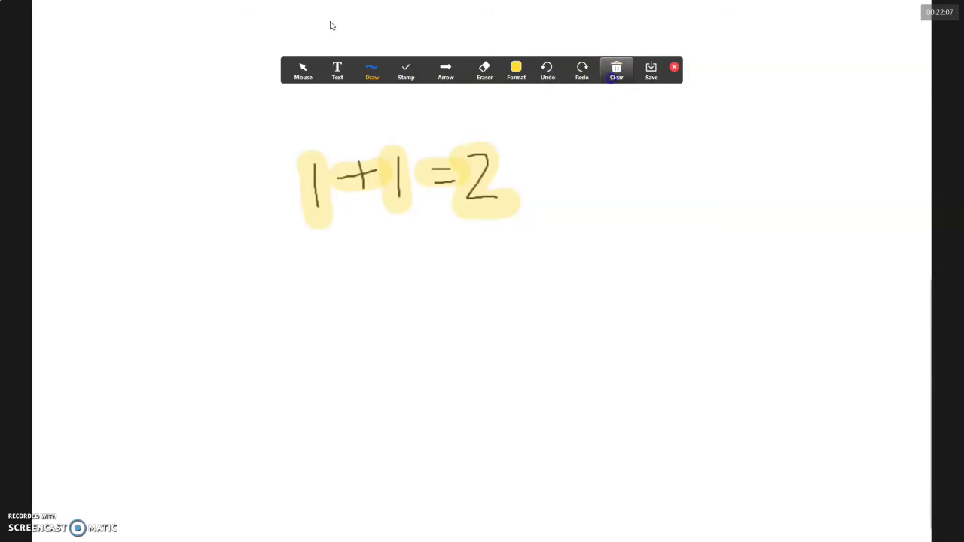
Step: Clear the highlighted equation from the whiteboard and add the blue text "1+1=2" in its place
{"action": "left_click", "coordinate": [613, 76]}
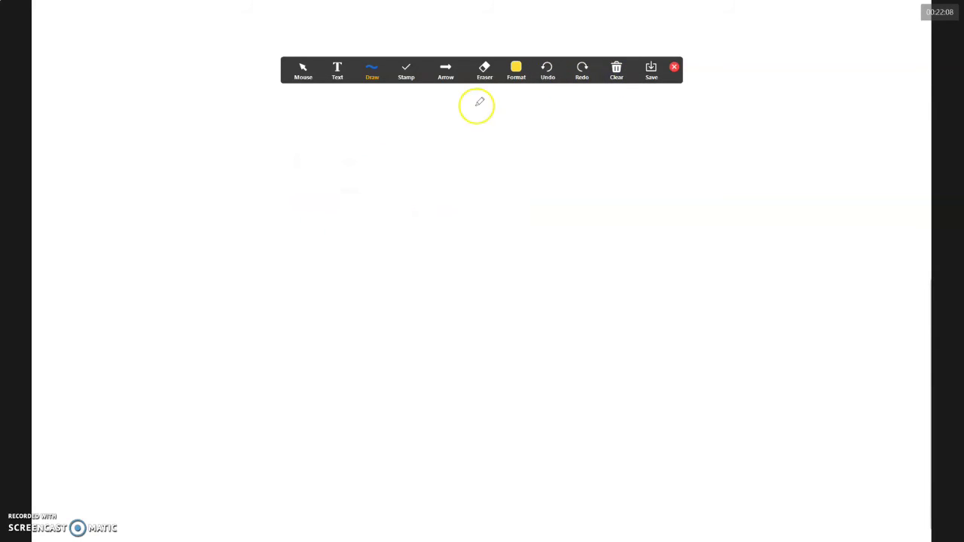
{"action": "left_click", "coordinate": [338, 69]}
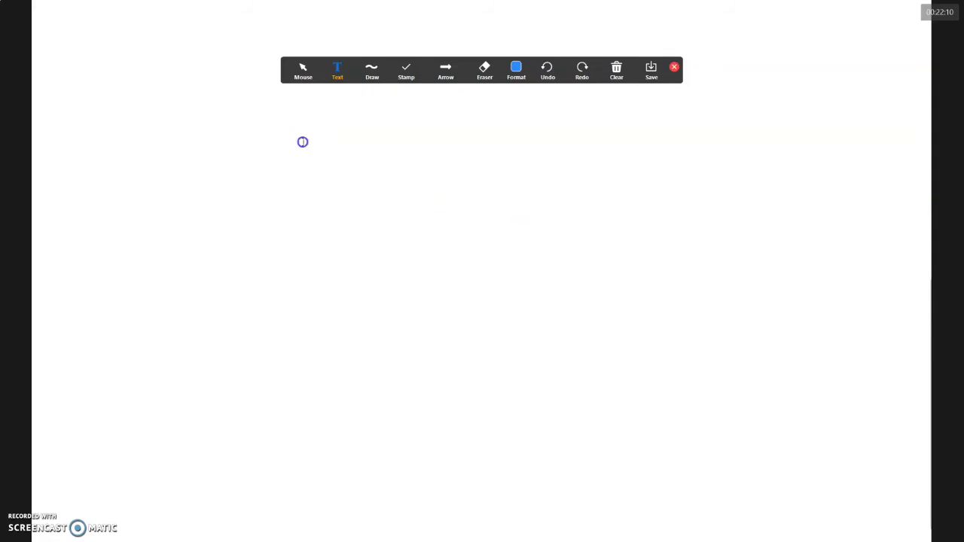
{"action": "left_click", "coordinate": [303, 141]}
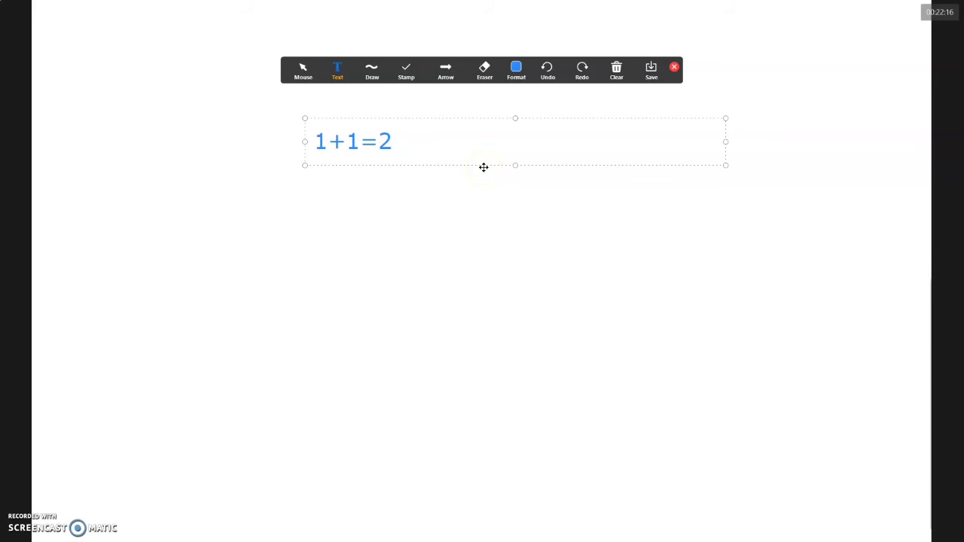
{"action": "left_click", "coordinate": [303, 69]}
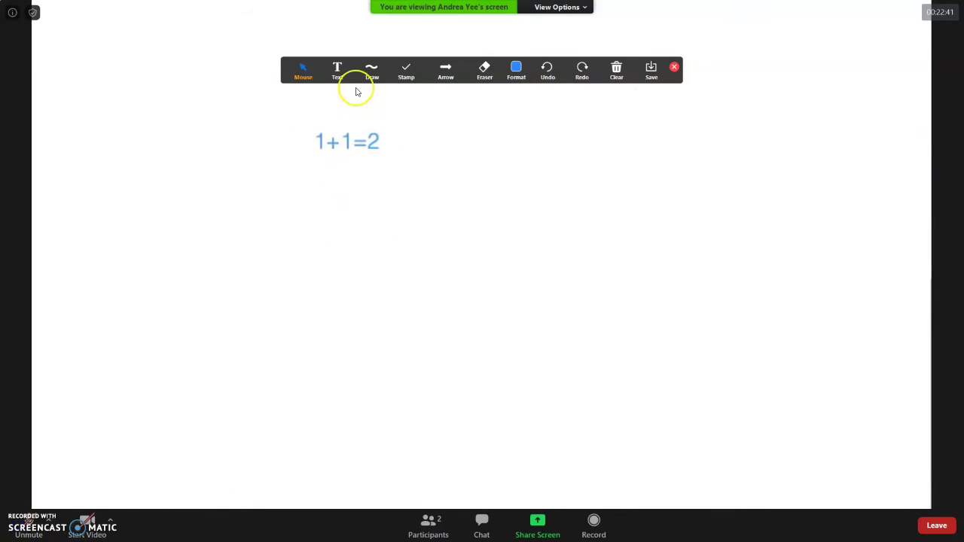
Step: Stamp a heart and a check mark beside the "1+1=2" text, and clear the whiteboard
{"action": "left_click", "coordinate": [406, 69]}
{"action": "left_click", "coordinate": [426, 124]}
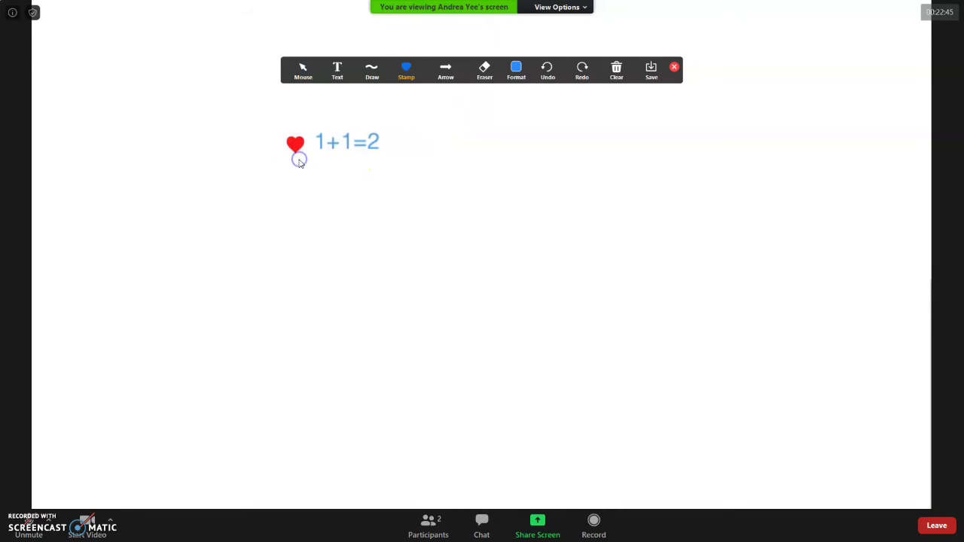
{"action": "left_click", "coordinate": [395, 73]}
{"action": "left_click", "coordinate": [428, 99]}
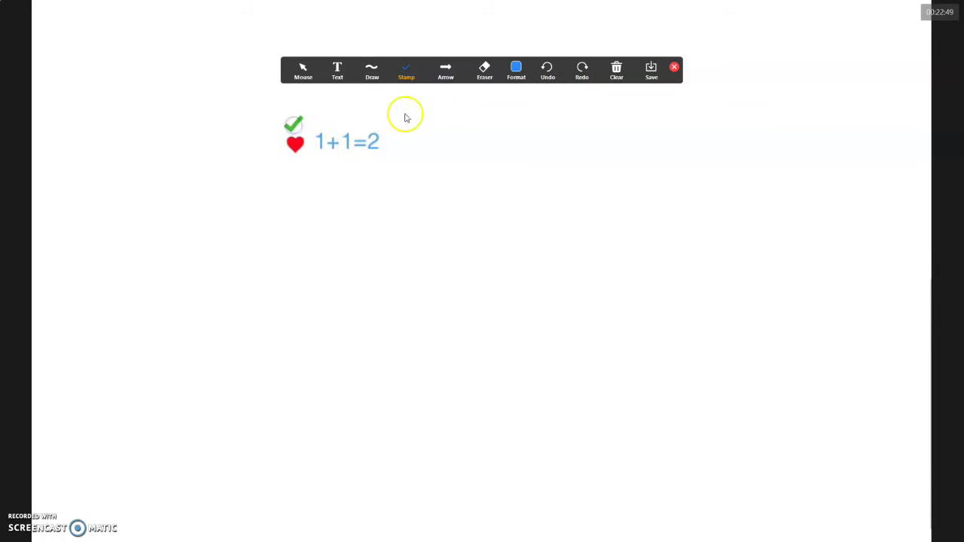
{"action": "left_click", "coordinate": [616, 72]}
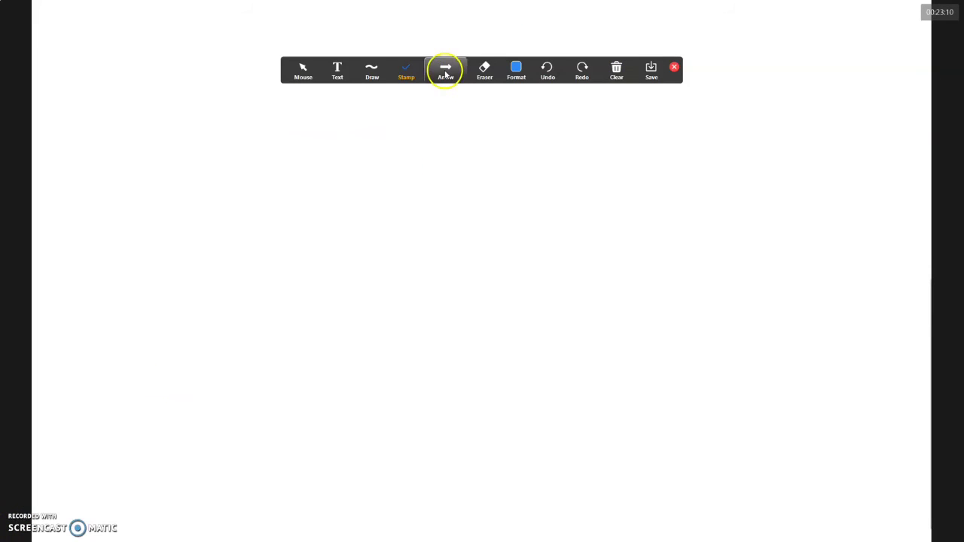
Step: Place a name-labelled arrow pointer on the blank whiteboard and clear it
{"action": "left_click", "coordinate": [446, 70]}
{"action": "left_click", "coordinate": [428, 133]}
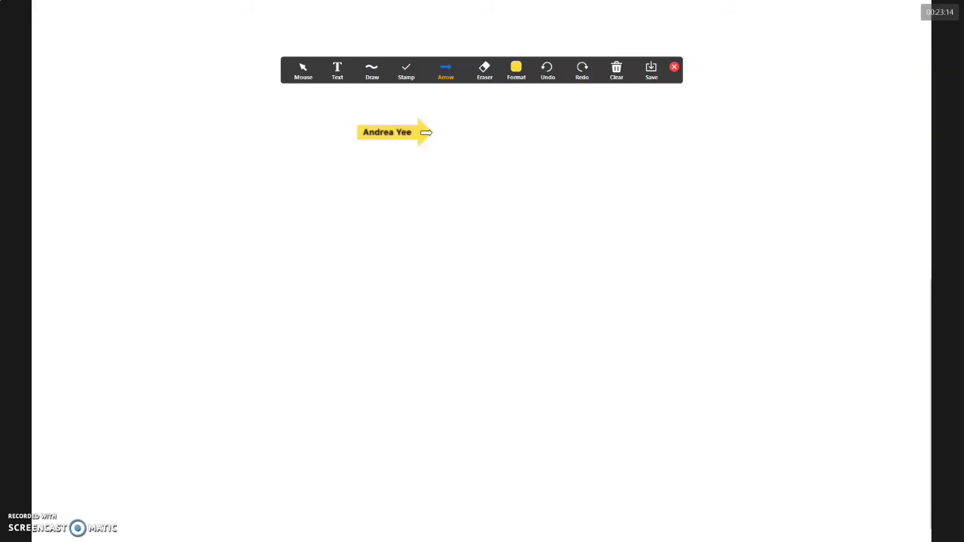
{"action": "left_click", "coordinate": [618, 69]}
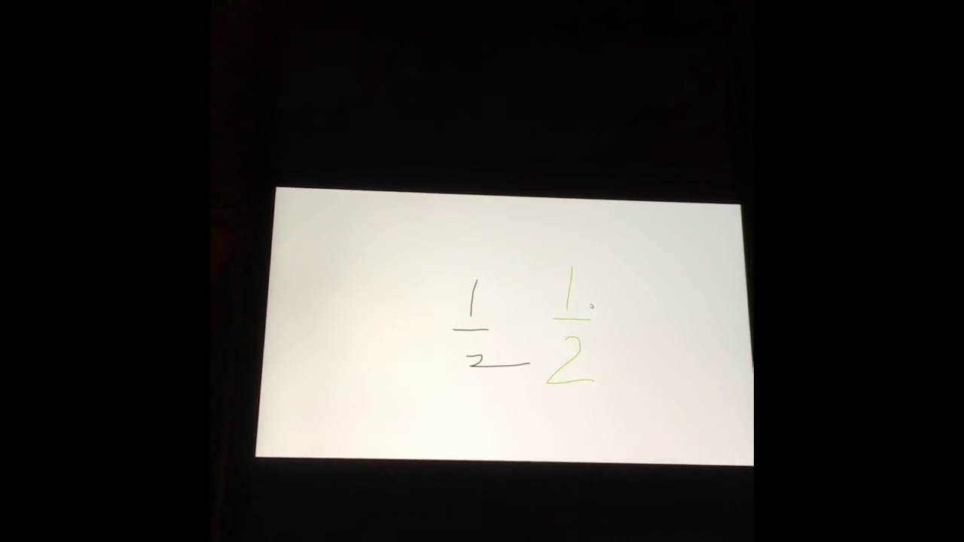
Step: On the tablet, draw a thin red plus sign between the black and green 1/2 fractions
{"action": "left_click_drag", "start_coordinate": [502, 315], "coordinate": [531, 307]}
{"action": "left_click_drag", "start_coordinate": [518, 292], "coordinate": [518, 318]}
{"action": "left_click_drag", "start_coordinate": [556, 351], "coordinate": [600, 390]}
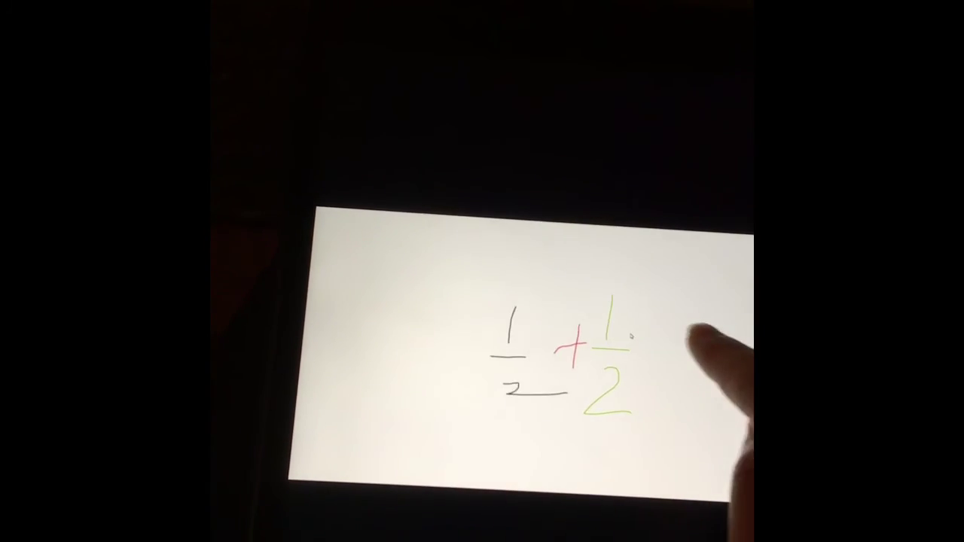
Step: Add the blue text "1" beside the green 1/2 fraction
{"action": "left_click", "coordinate": [657, 353]}
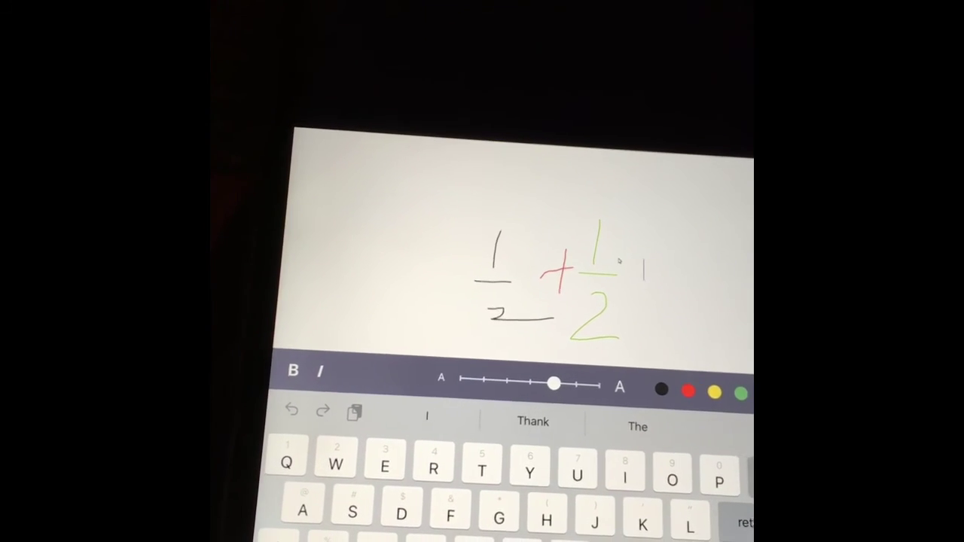
{"action": "left_click", "coordinate": [745, 538]}
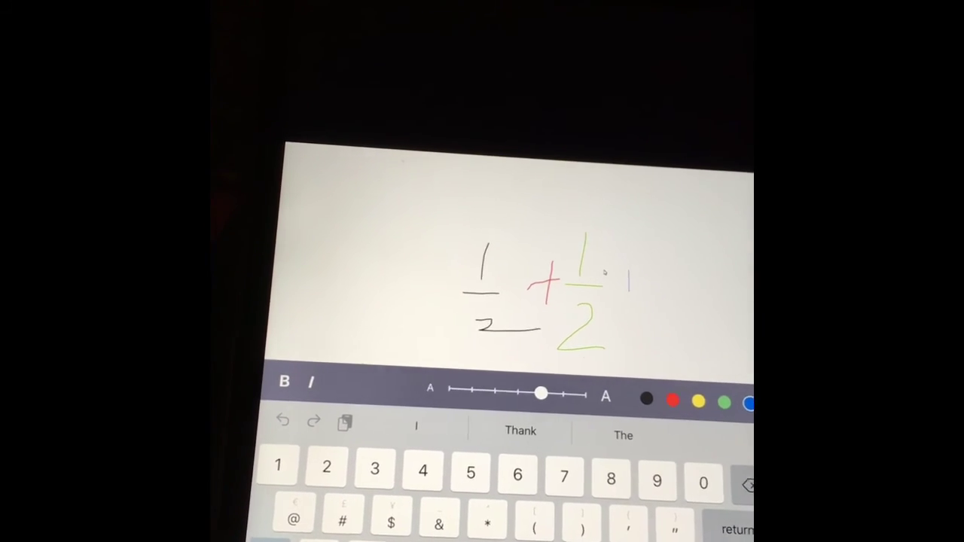
{"action": "type", "text": "1"}
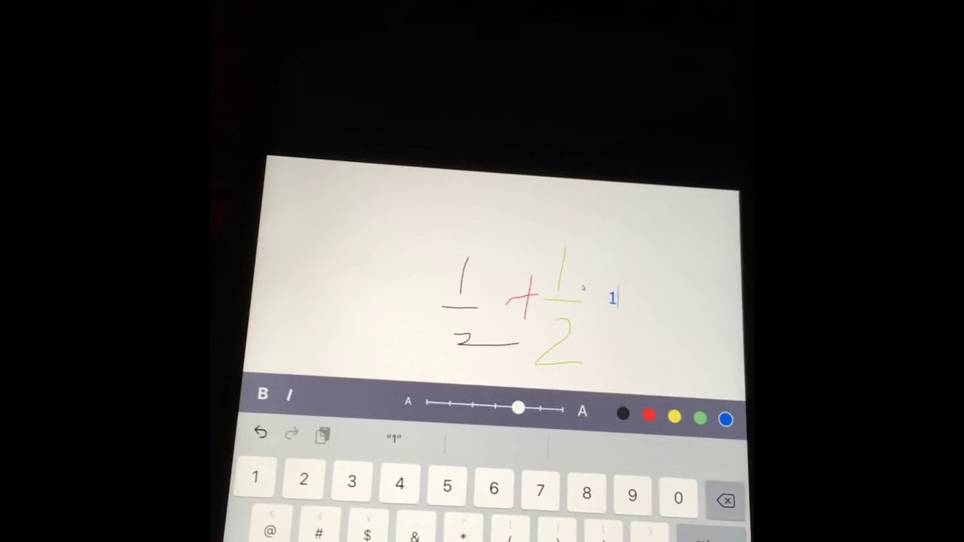
{"action": "left_click", "coordinate": [694, 316]}
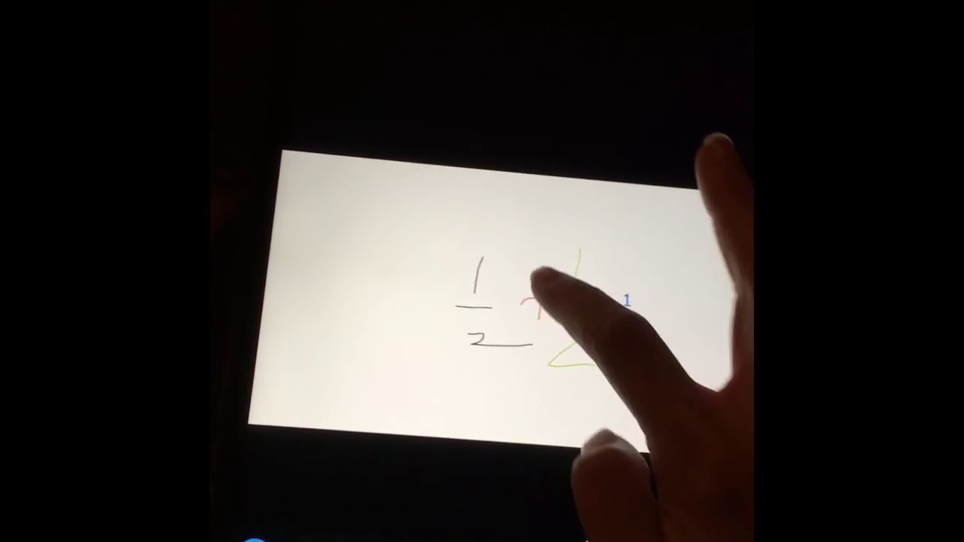
Step: Remove the red plus sign and the blue "1" from the whiteboard
{"action": "left_click", "coordinate": [542, 278]}
{"action": "left_click", "coordinate": [652, 276]}
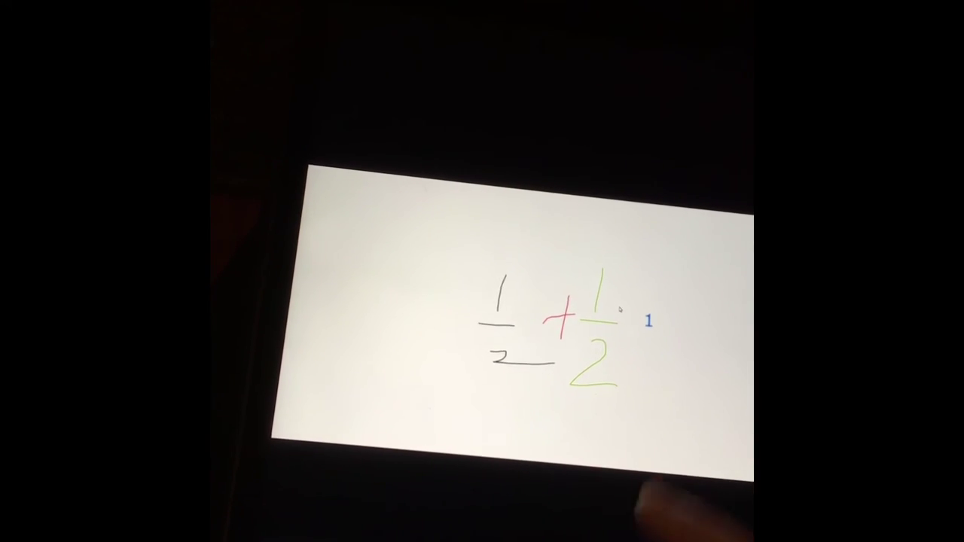
{"action": "left_click_drag", "start_coordinate": [544, 315], "coordinate": [559, 317]}
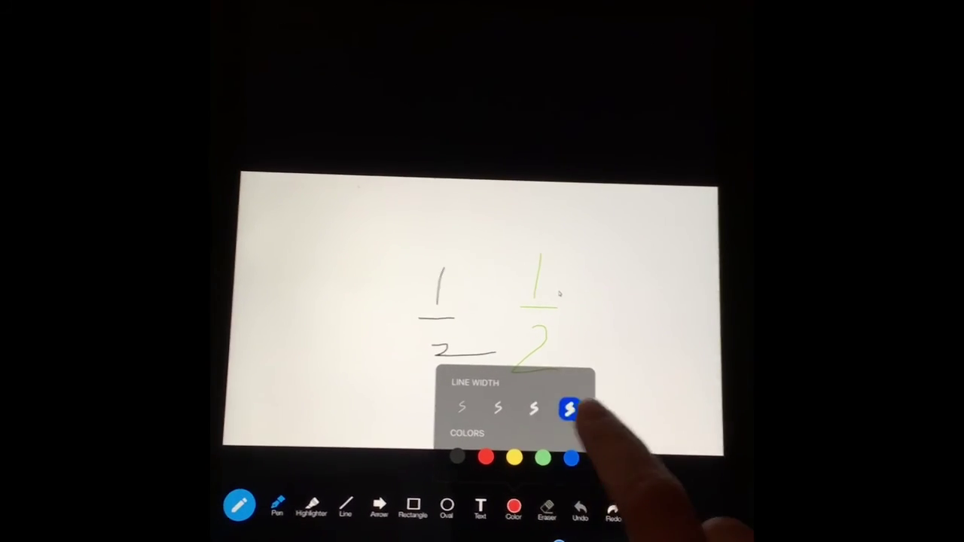
Step: Set the pen to the second line width and draw a red plus sign between the two fractions
{"action": "left_click", "coordinate": [520, 405]}
{"action": "left_click", "coordinate": [484, 405]}
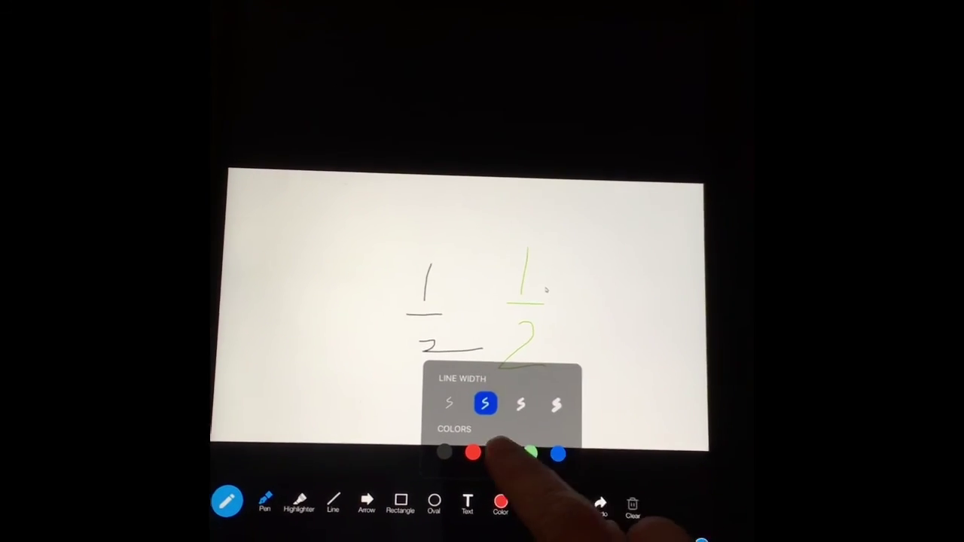
{"action": "left_click", "coordinate": [481, 278]}
{"action": "mouse_move", "coordinate": [478, 306]}
{"action": "left_mouse_down"}
{"action": "mouse_move", "coordinate": [507, 305]}
{"action": "mouse_move", "coordinate": [489, 332]}
{"action": "left_mouse_up"}
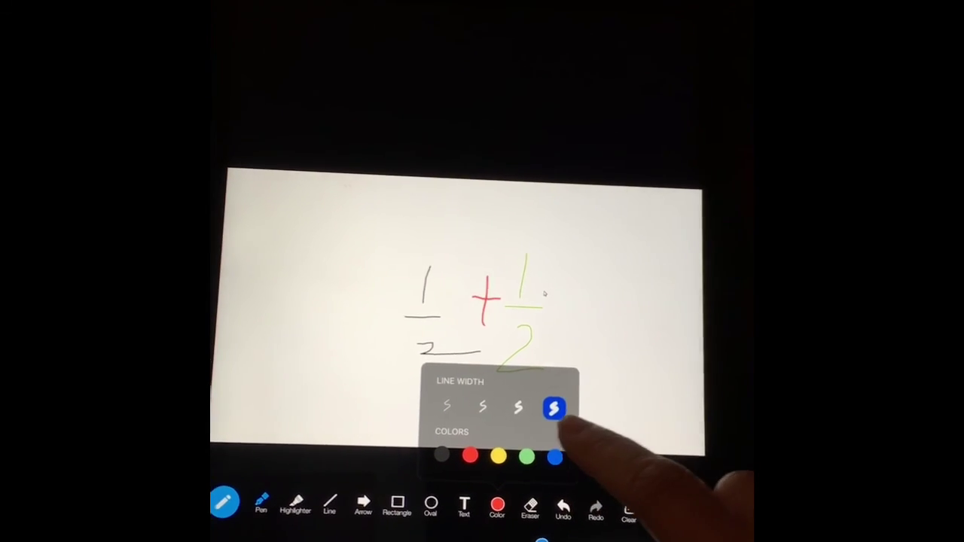
Step: Draw a thick red equals sign after the green 1/2 fraction
{"action": "left_click", "coordinate": [582, 348]}
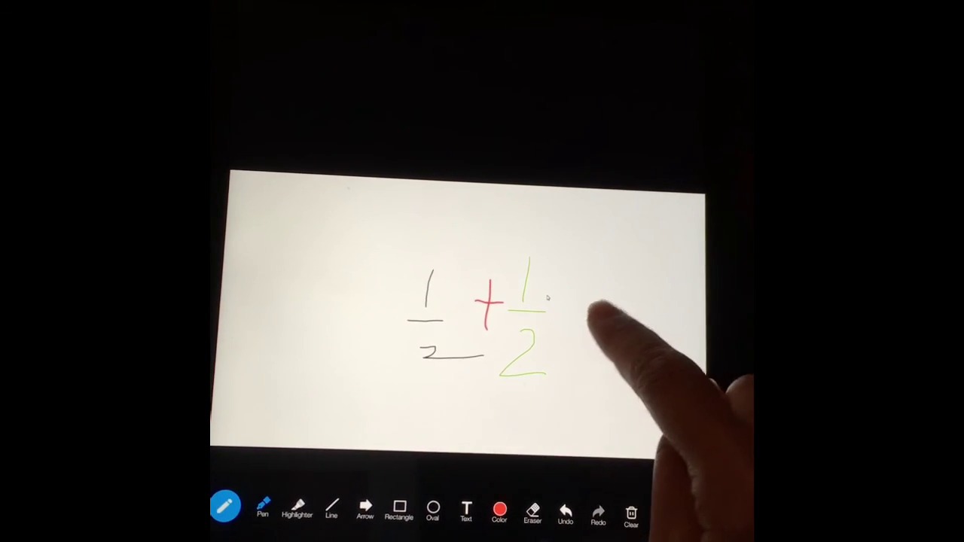
{"action": "left_click_drag", "start_coordinate": [567, 313], "coordinate": [605, 312]}
{"action": "left_click_drag", "start_coordinate": [574, 341], "coordinate": [615, 342]}
Step: Change the pen to green with the third line width and draw a 1 after the equals sign
{"action": "left_click", "coordinate": [497, 514]}
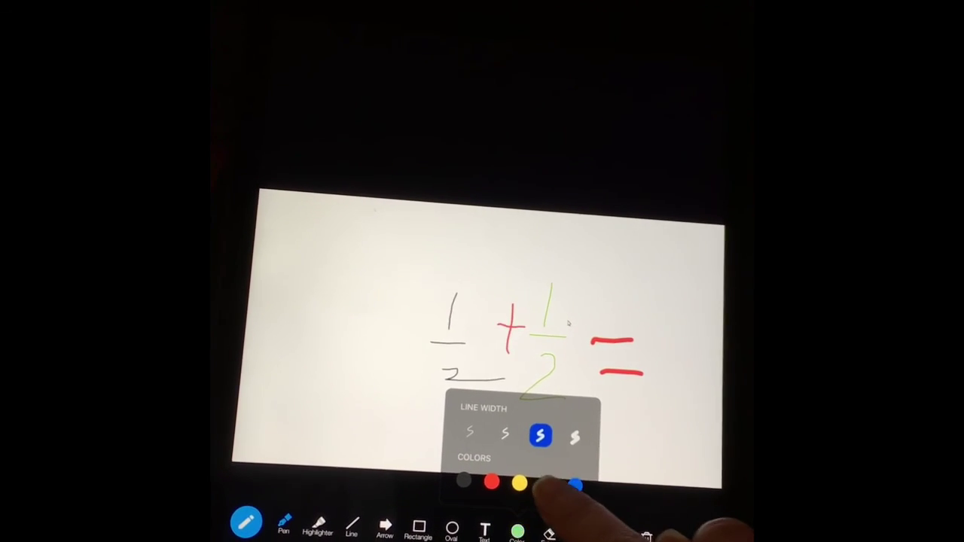
{"action": "left_click", "coordinate": [642, 413]}
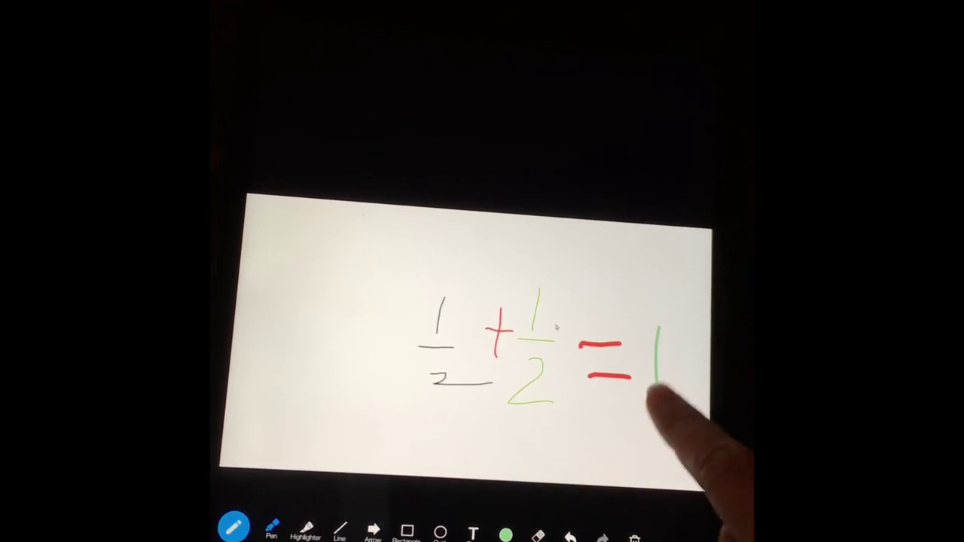
{"action": "left_click_drag", "start_coordinate": [656, 383], "coordinate": [658, 403]}
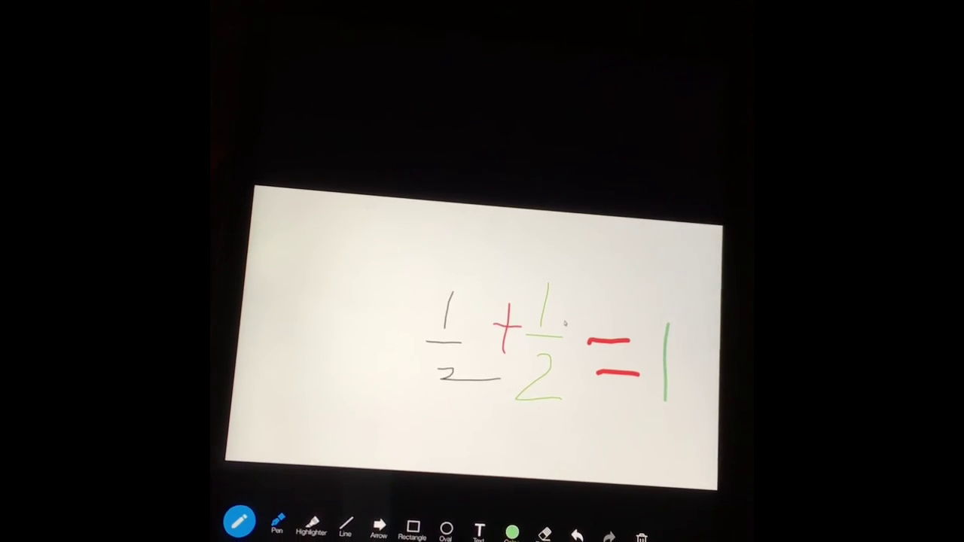